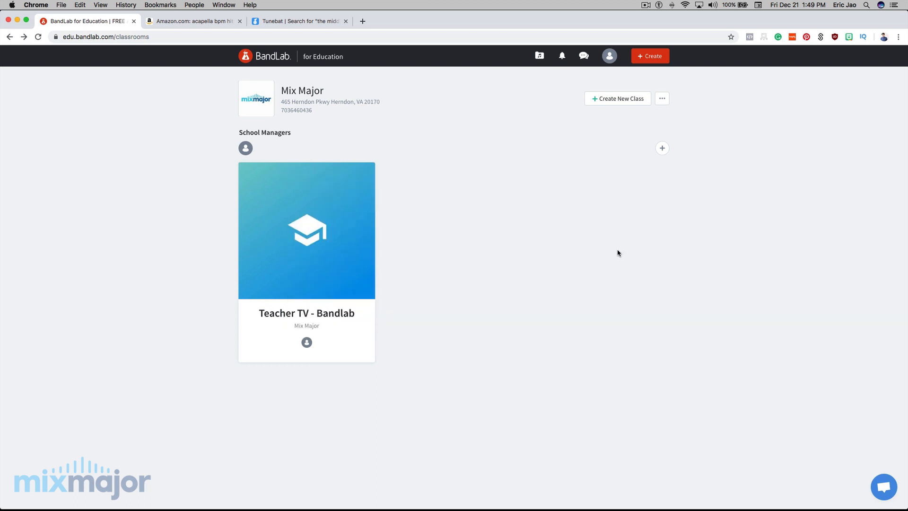
Step: Start a new personal project in BandLab for Education
{"action": "left_click", "coordinate": [656, 60]}
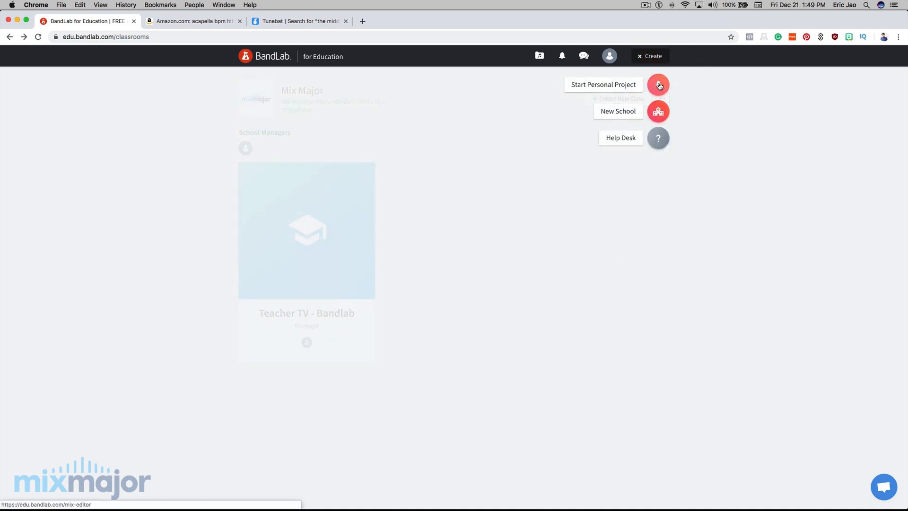
{"action": "left_click", "coordinate": [658, 86]}
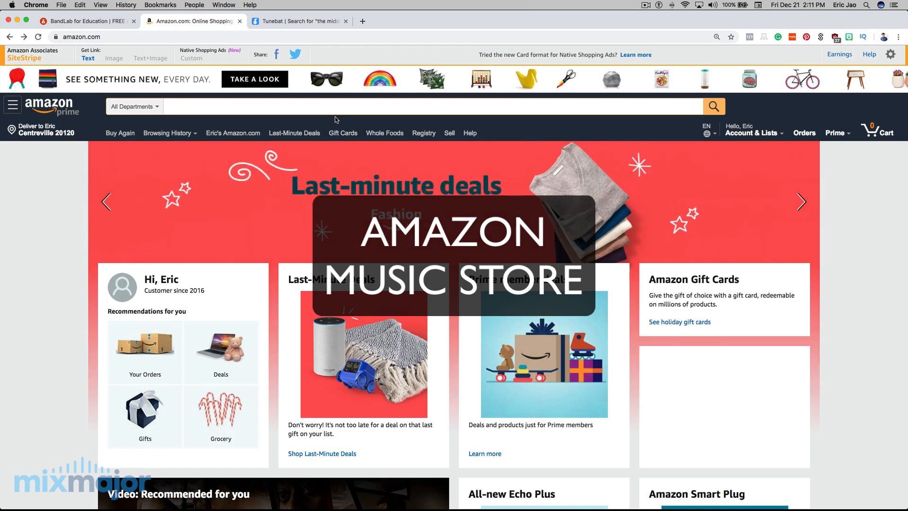
Step: Search Amazon's Digital Music department for "acapella hits bpm"
{"action": "left_click", "coordinate": [144, 108]}
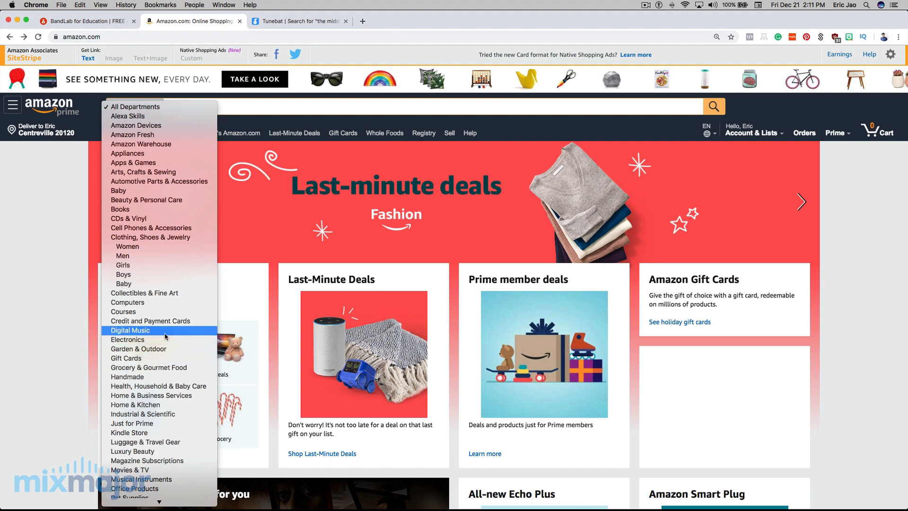
{"action": "left_click", "coordinate": [130, 330]}
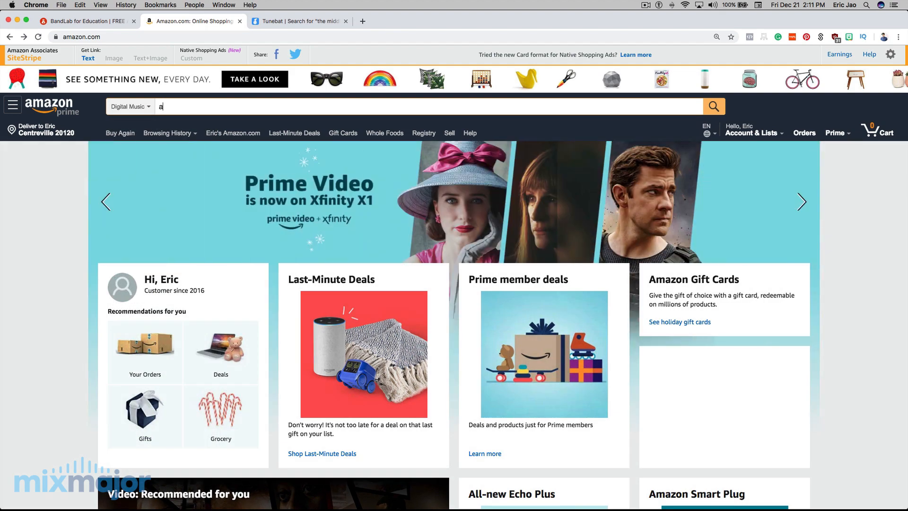
{"action": "type", "text": "acapella hi"}
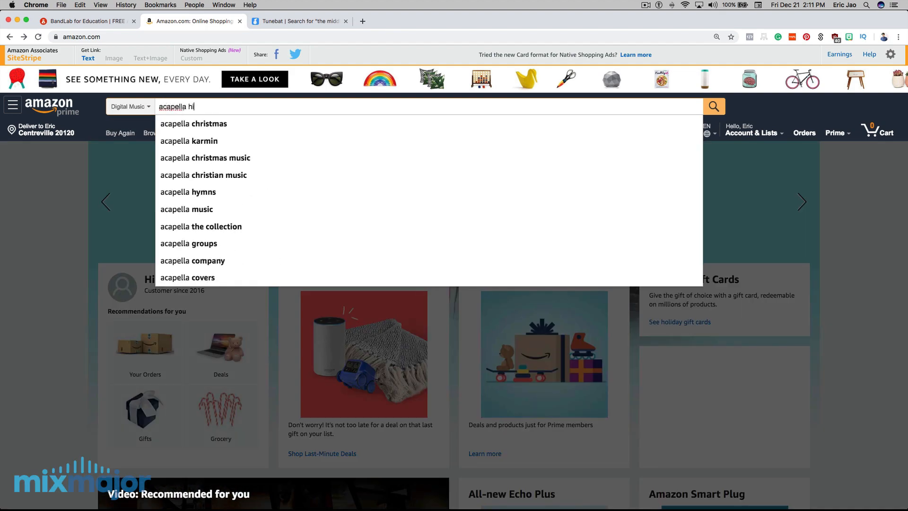
{"action": "type", "text": "ts bpm"}
{"action": "key", "text": "Return"}
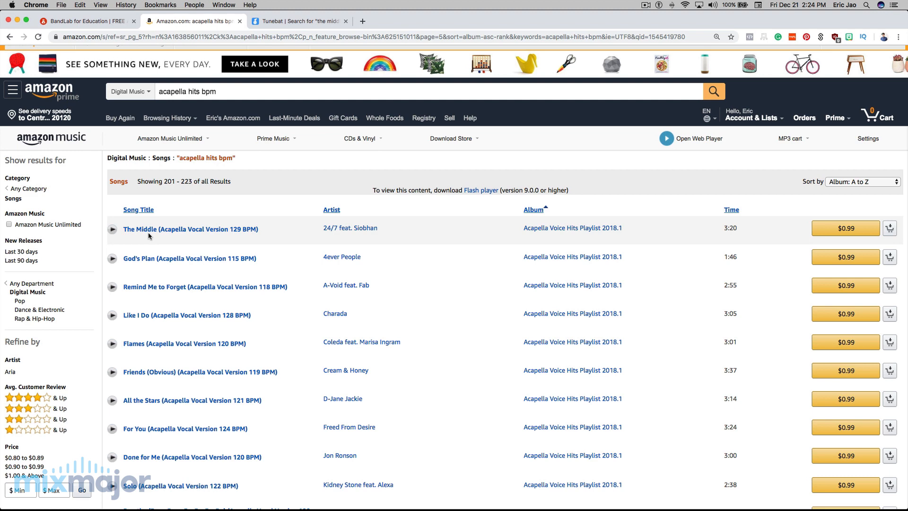
Step: Preview "The Middle (Acapella Vocal Version 129 BPM)" in the song results and switch to the Tunebat page
{"action": "left_click", "coordinate": [112, 230]}
{"action": "left_click", "coordinate": [112, 229]}
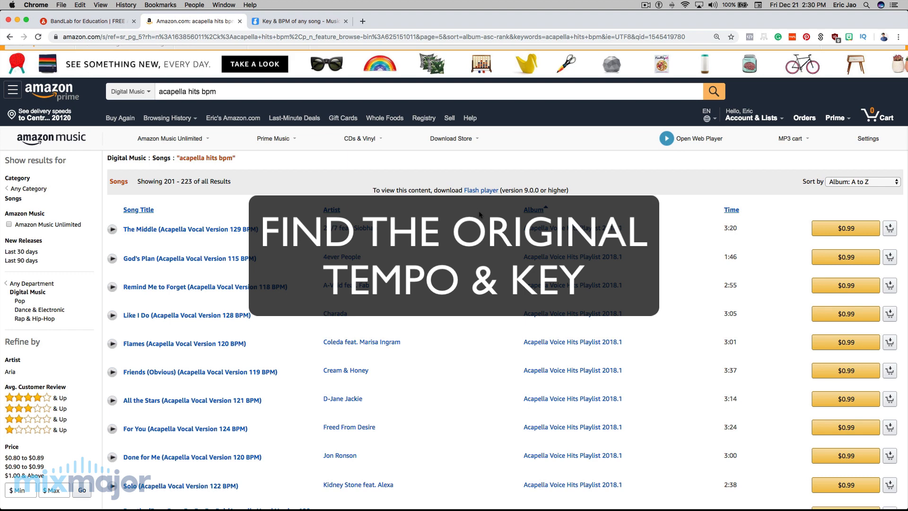
{"action": "left_click", "coordinate": [303, 21]}
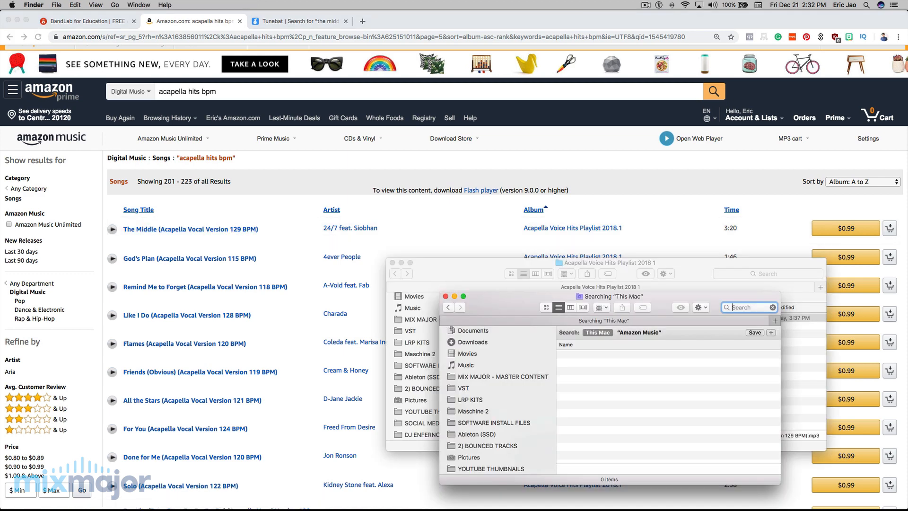
Step: Search the Amazon Music folder in Finder for "middle"
{"action": "left_click", "coordinate": [639, 332]}
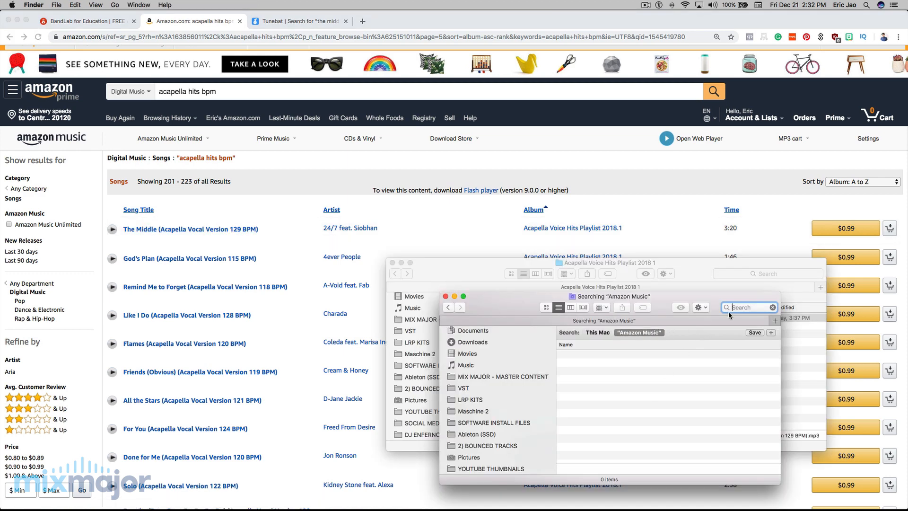
{"action": "type", "text": "middle"}
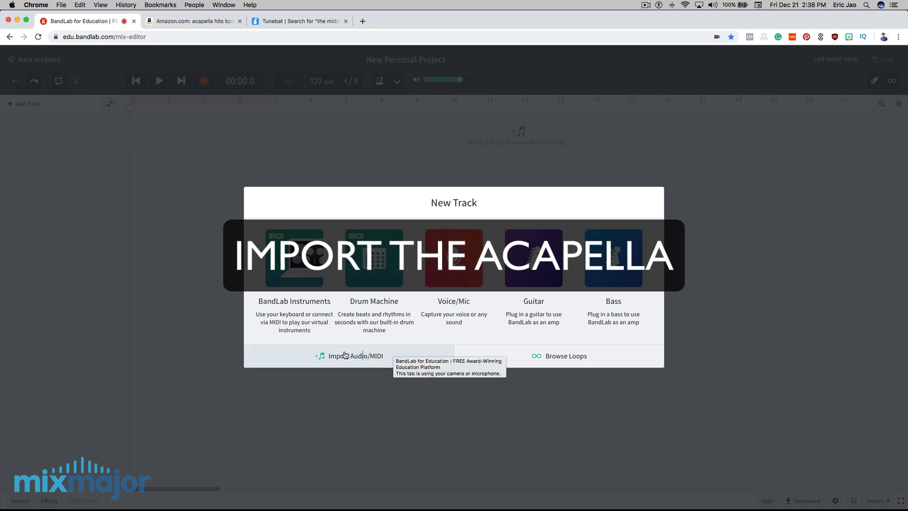
Step: Import the audio file "01-08- The Middle (Acapella Vocal Version 129 BPM).mp3" as a new track in the BandLab project
{"action": "left_click", "coordinate": [345, 354]}
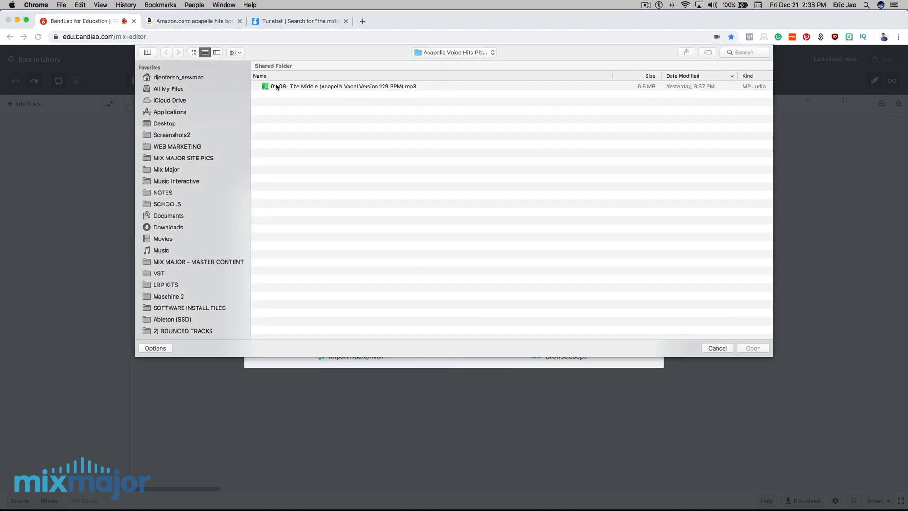
{"action": "left_click", "coordinate": [276, 87]}
{"action": "left_click", "coordinate": [750, 347]}
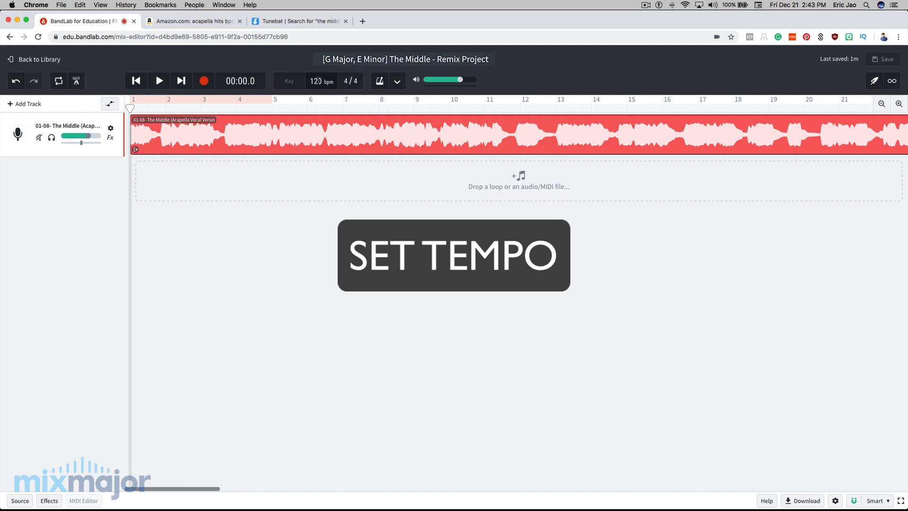
Step: Set the project tempo to 129 bpm without adjusting the existing audio regions
{"action": "left_click", "coordinate": [316, 81]}
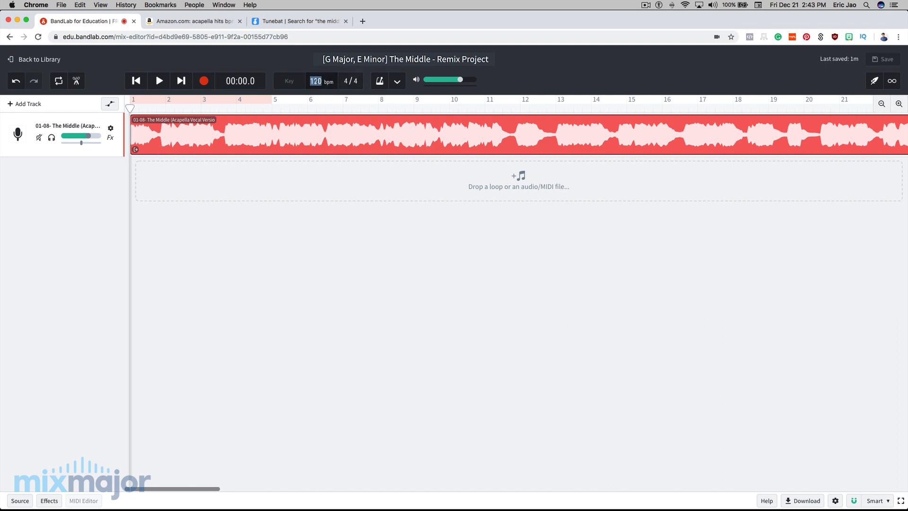
{"action": "type", "text": "129"}
{"action": "key", "text": "Return"}
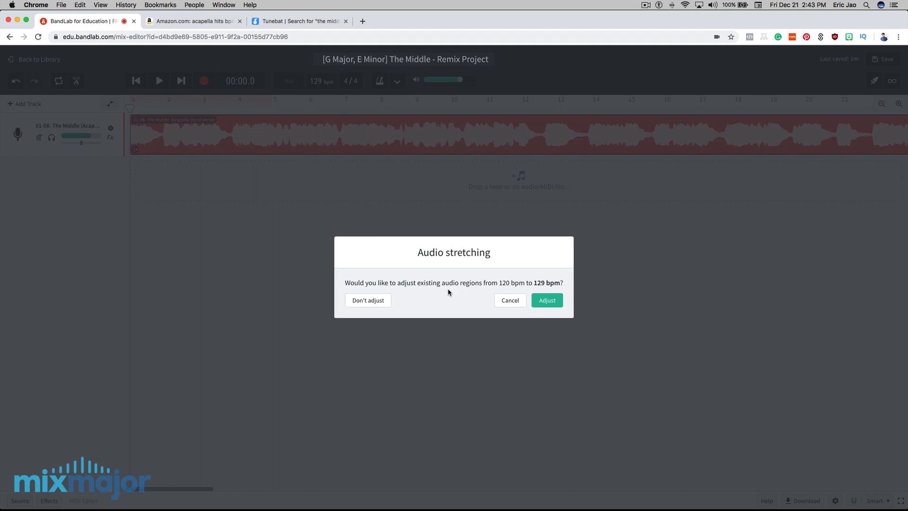
{"action": "left_click", "coordinate": [362, 301]}
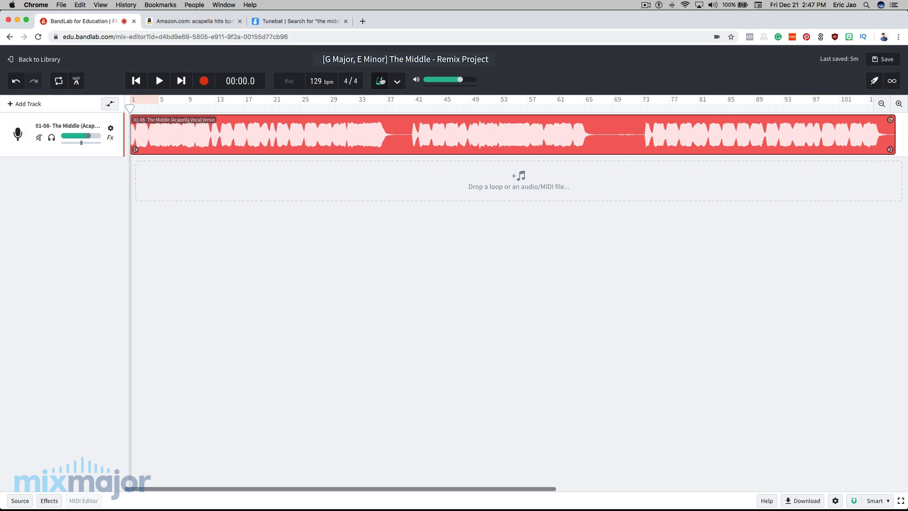
Step: Play the acapella from the start and at several points further along to check its timing against the metronome
{"action": "mouse_move", "coordinate": [131, 112]}
{"action": "left_mouse_down"}
{"action": "mouse_move", "coordinate": [195, 113]}
{"action": "mouse_move", "coordinate": [129, 112]}
{"action": "left_mouse_up"}
{"action": "scroll", "coordinate": [135, 106], "scroll_direction": "up", "scroll_amount": 5}
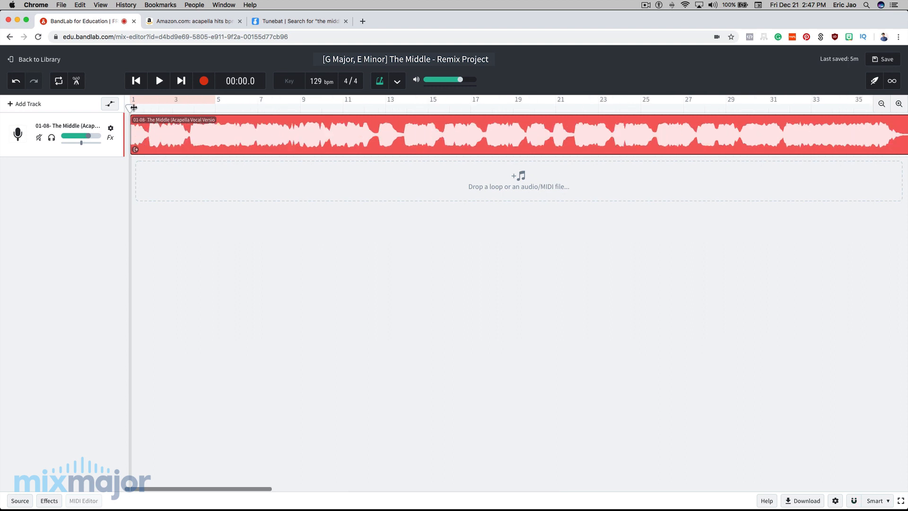
{"action": "key", "text": "space"}
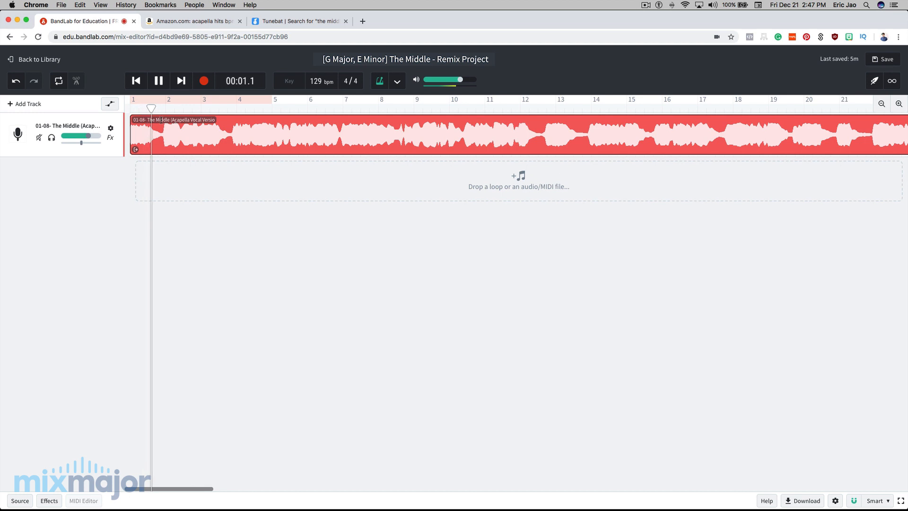
{"action": "key", "text": "space"}
{"action": "left_click", "coordinate": [512, 112]}
{"action": "key", "text": "space"}
{"action": "key", "text": "space"}
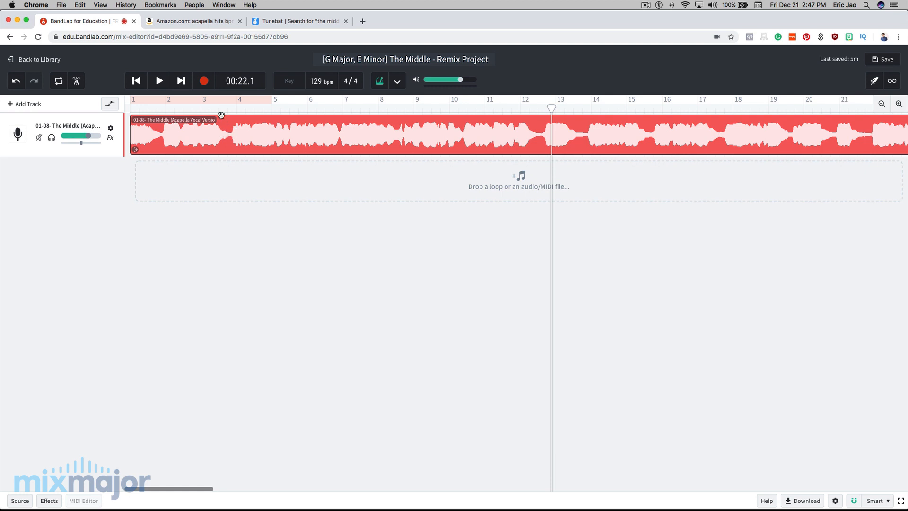
{"action": "key", "text": "minus"}
{"action": "key", "text": "minus"}
{"action": "left_click", "coordinate": [577, 110]}
{"action": "key", "text": "space"}
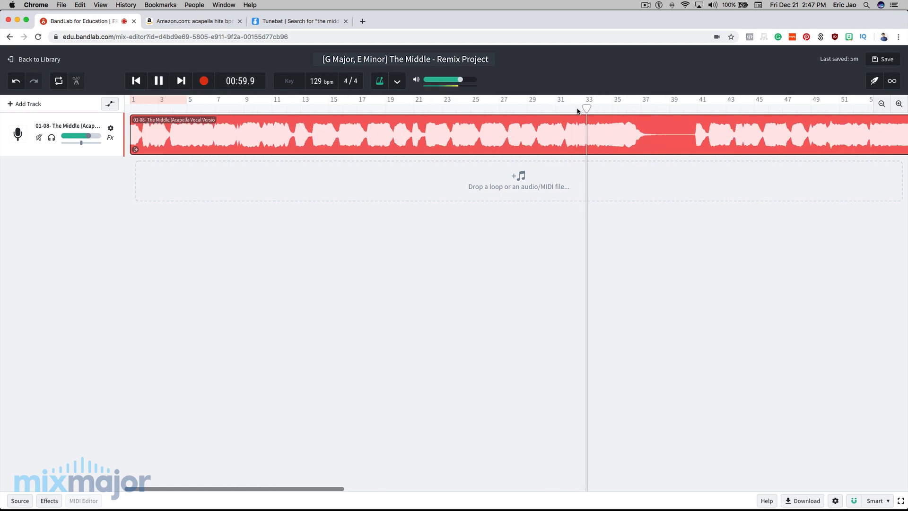
{"action": "key", "text": "minus"}
{"action": "key", "text": "minus"}
{"action": "key", "text": "minus"}
{"action": "left_click", "coordinate": [485, 109]}
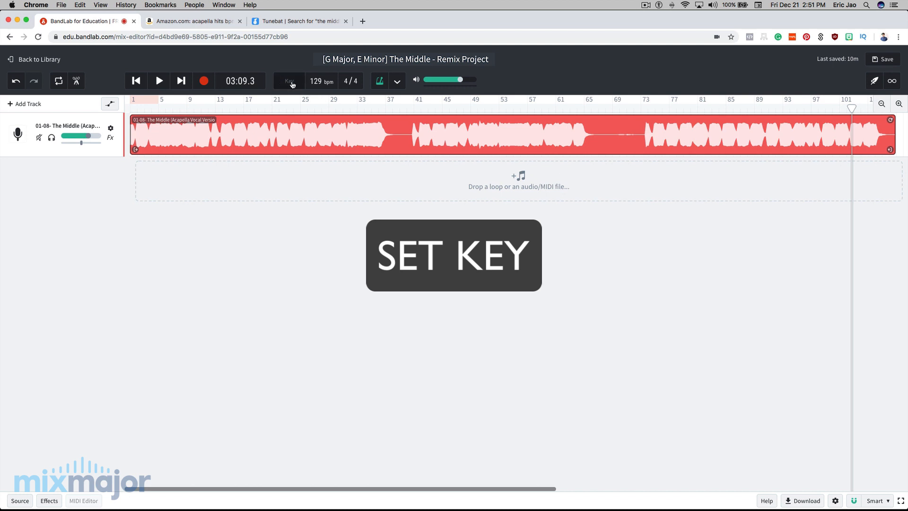
Step: Set the project key to G major
{"action": "left_click", "coordinate": [291, 84]}
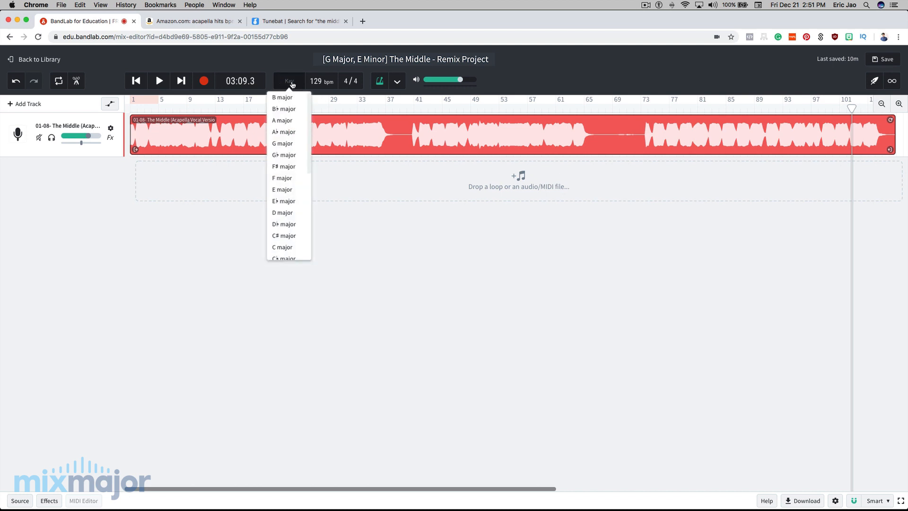
{"action": "left_click", "coordinate": [285, 145]}
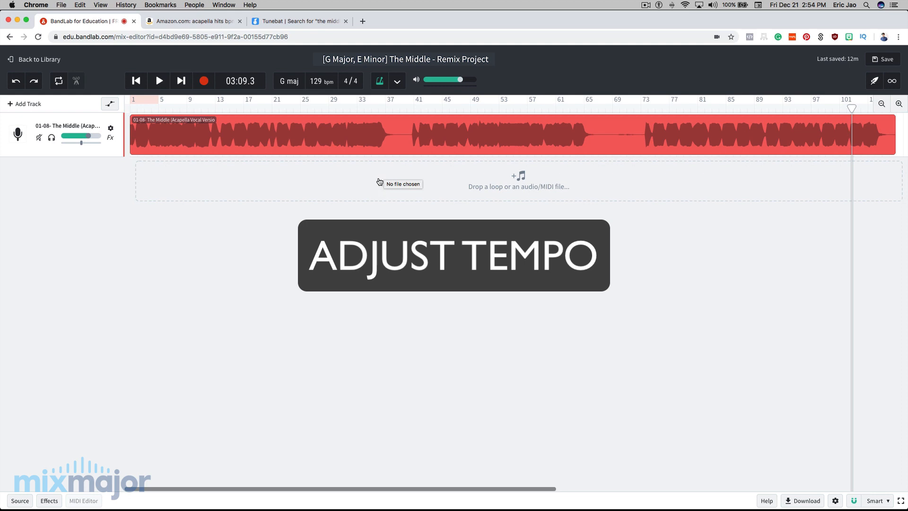
Step: Set the project tempo to 107 bpm, adjust the existing audio regions to match, and play the stretched acapella
{"action": "left_click", "coordinate": [313, 82]}
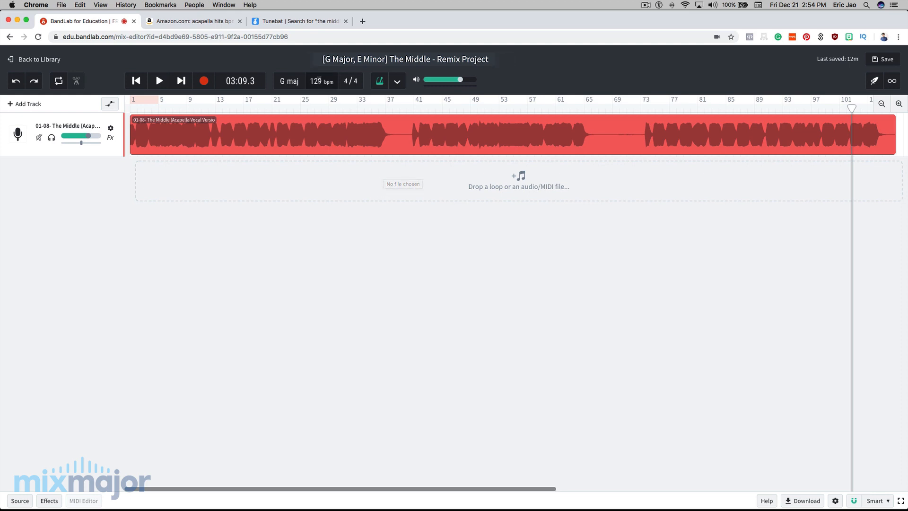
{"action": "type", "text": "107"}
{"action": "key", "text": "Return"}
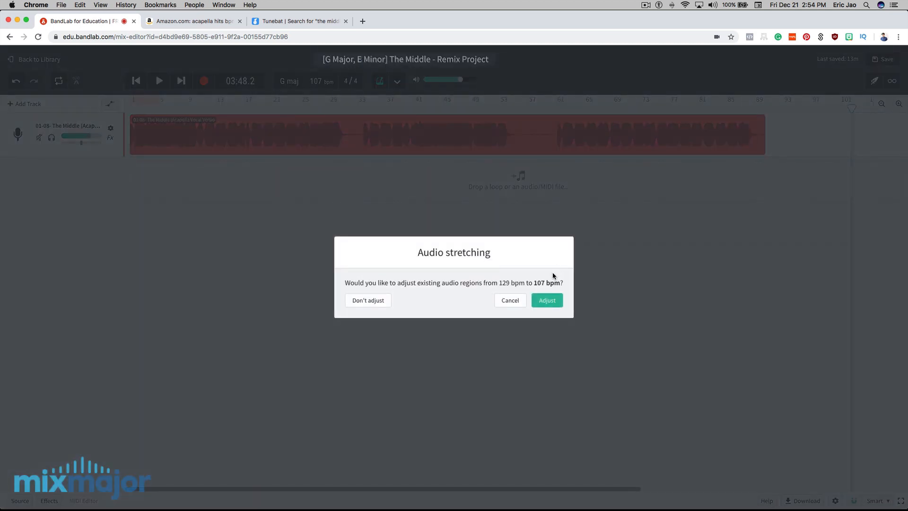
{"action": "left_click", "coordinate": [548, 300]}
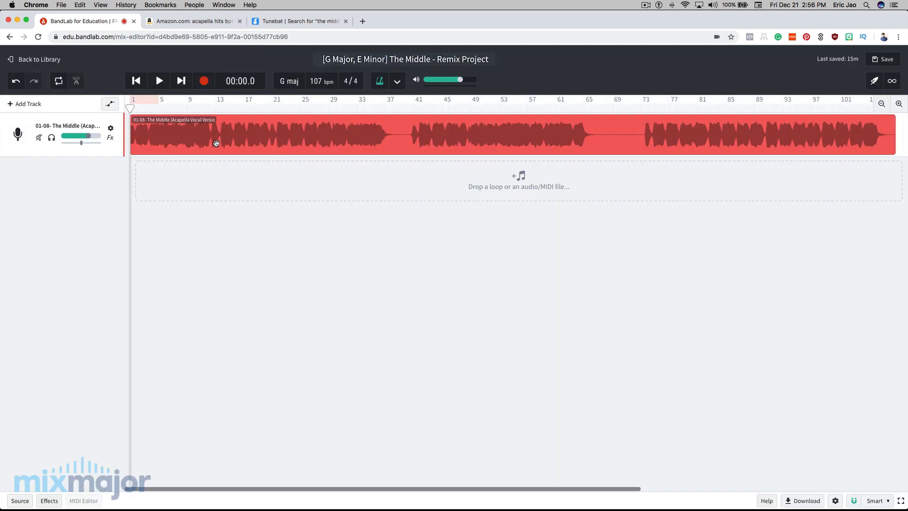
{"action": "key", "text": "space"}
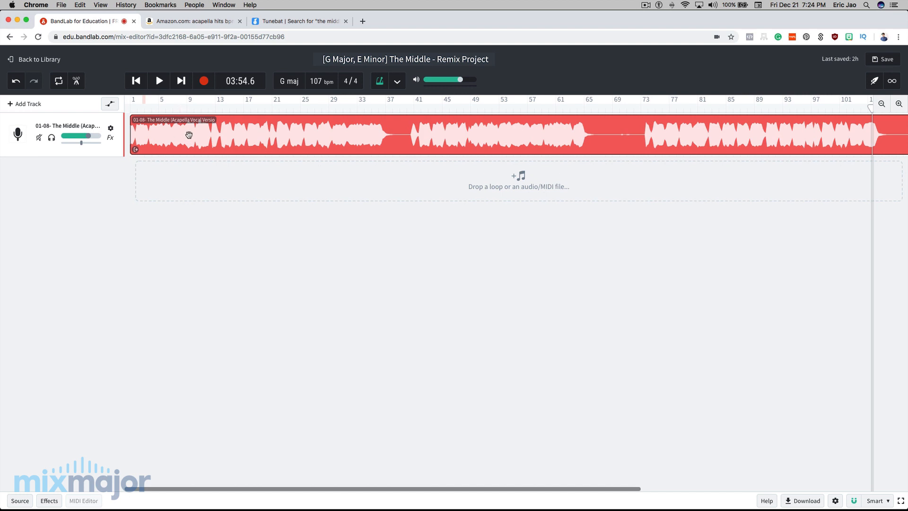
Step: Play the acapella from the beginning to listen for the end of the first verse
{"action": "key", "text": "Return"}
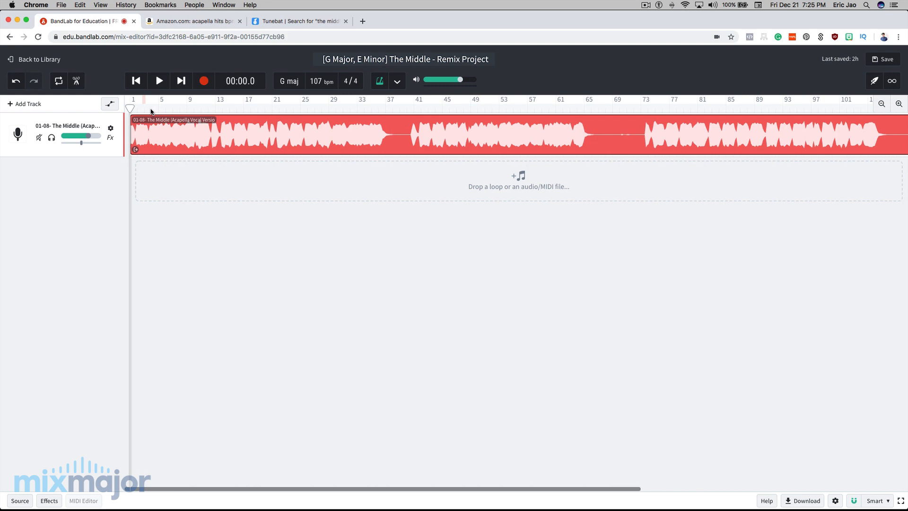
{"action": "key", "text": "space"}
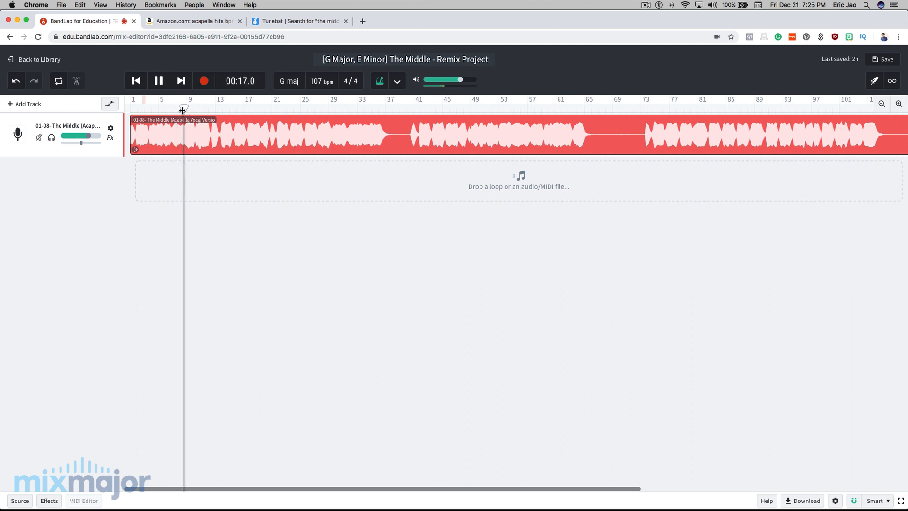
{"action": "key", "text": "space"}
Step: Position the playhead at about 00:17.9, just before bar 9, and split the acapella region there
{"action": "left_click_drag", "start_coordinate": [189, 108], "coordinate": [186, 108]}
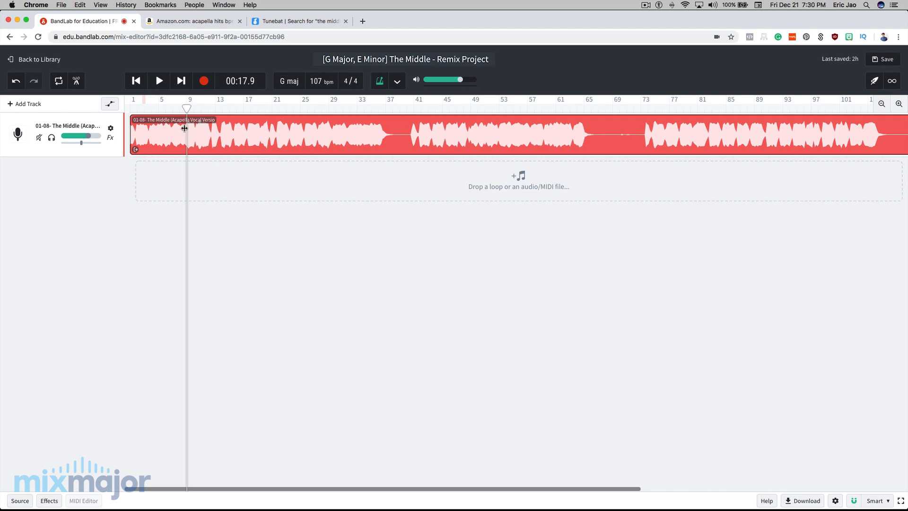
{"action": "key", "text": "super+Right"}
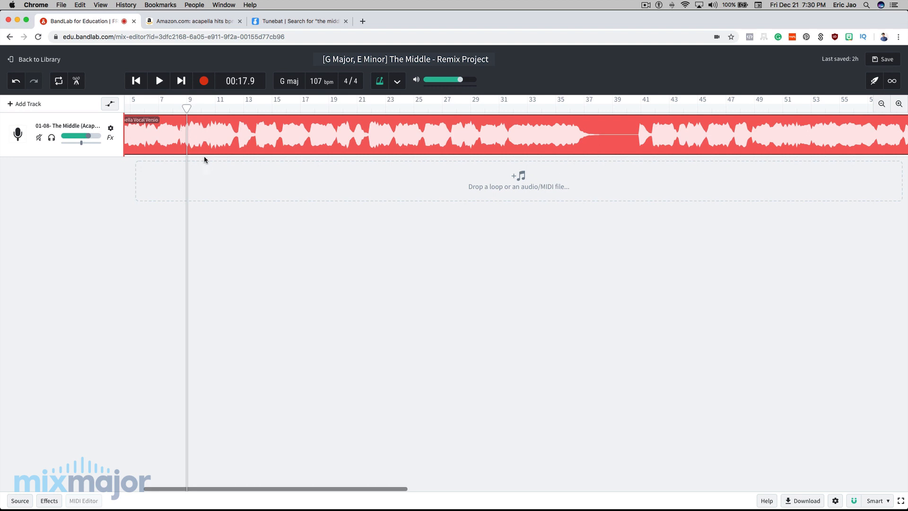
{"action": "scroll", "coordinate": [204, 156], "scroll_direction": "left", "scroll_amount": 3}
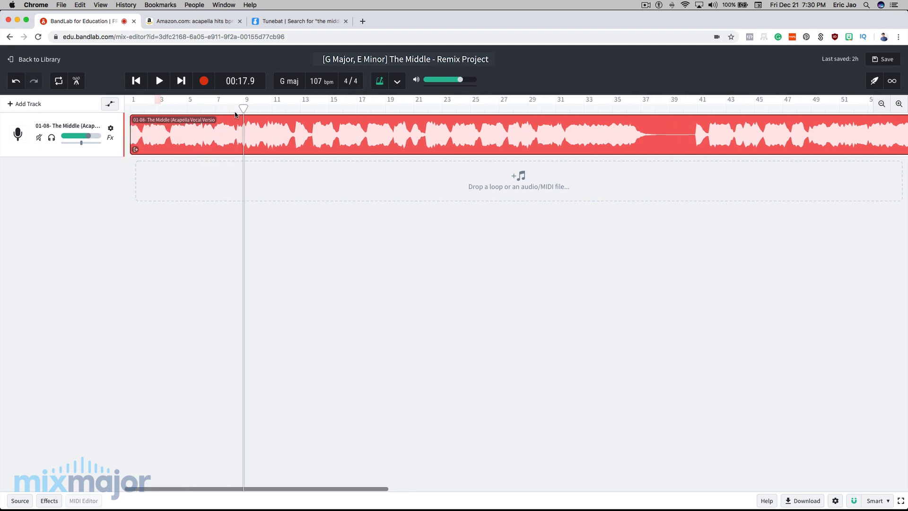
{"action": "mouse_move", "coordinate": [241, 108]}
{"action": "left_mouse_down"}
{"action": "mouse_move", "coordinate": [216, 109]}
{"action": "mouse_move", "coordinate": [259, 109]}
{"action": "mouse_move", "coordinate": [245, 110]}
{"action": "left_mouse_up"}
{"action": "mouse_move", "coordinate": [243, 108]}
{"action": "left_mouse_down"}
{"action": "mouse_move", "coordinate": [267, 107]}
{"action": "mouse_move", "coordinate": [205, 107]}
{"action": "mouse_move", "coordinate": [254, 107]}
{"action": "mouse_move", "coordinate": [244, 108]}
{"action": "left_mouse_up"}
{"action": "key", "text": "s"}
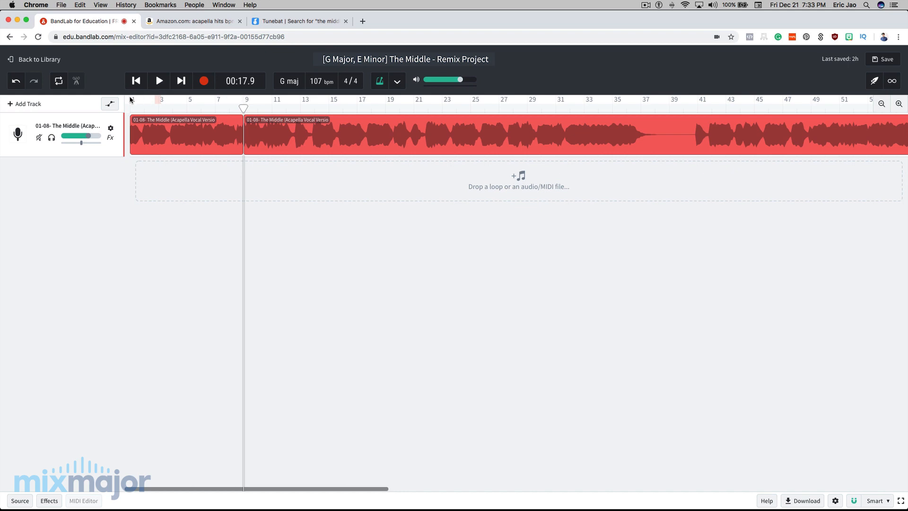
Step: Rename the first acapella region as VERSE 1
{"action": "double_click", "coordinate": [161, 120]}
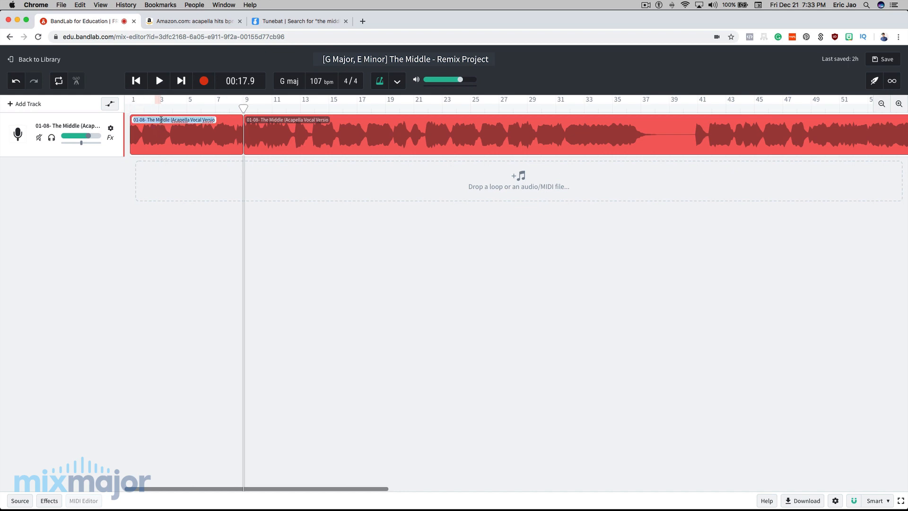
{"action": "type", "text": "VERSE 1"}
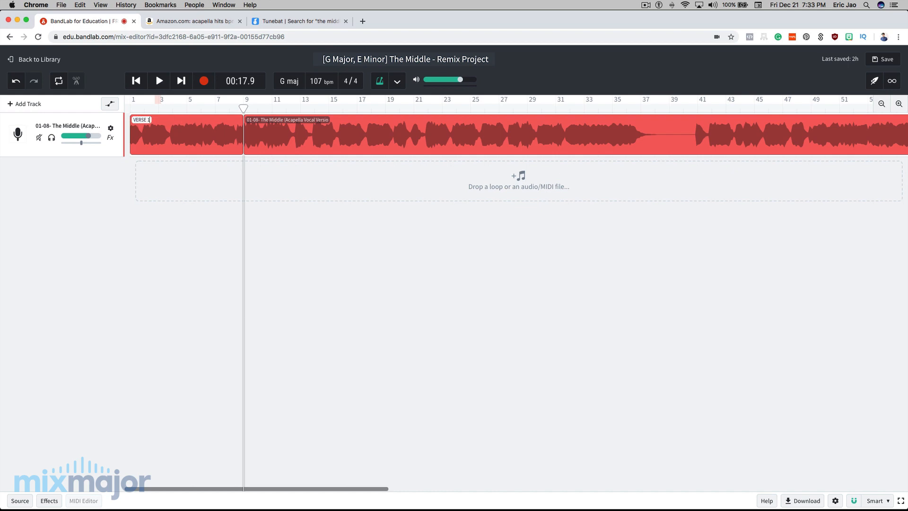
{"action": "key", "text": "Return"}
Step: Play the acapella from about 00:16.8 to check the transition across the cut at the end of VERSE 1
{"action": "left_click_drag", "start_coordinate": [243, 107], "coordinate": [236, 109]}
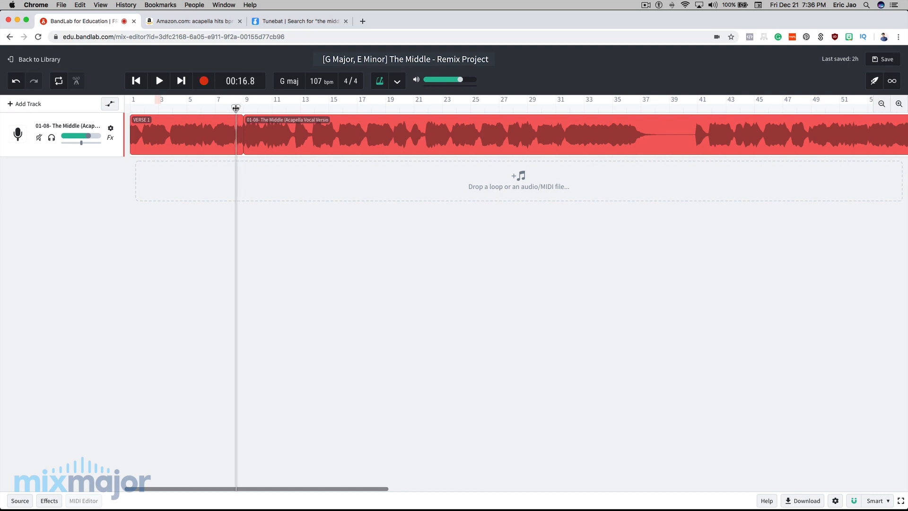
{"action": "key", "text": "space"}
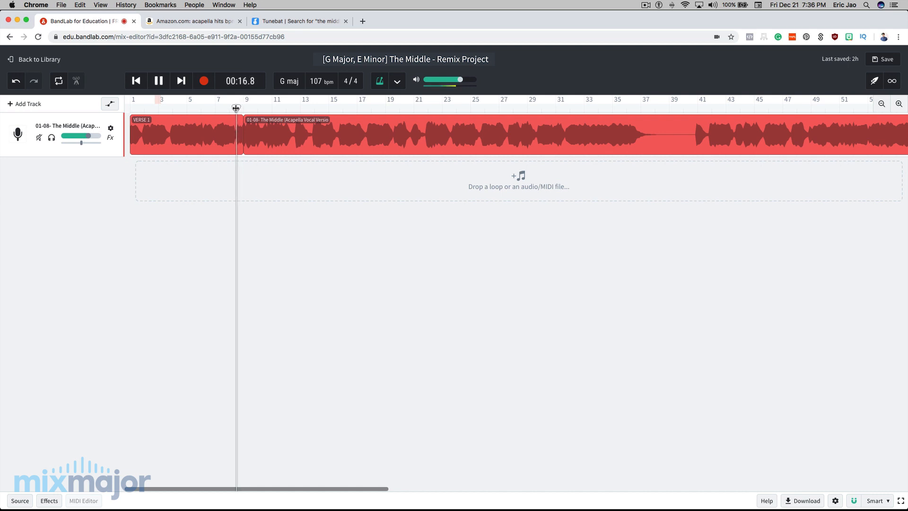
{"action": "left_click", "coordinate": [233, 108]}
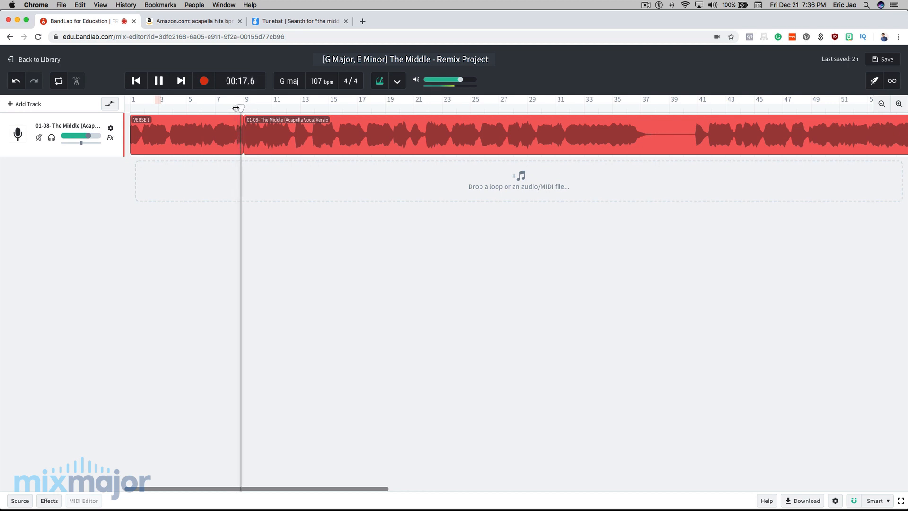
{"action": "key", "text": "space"}
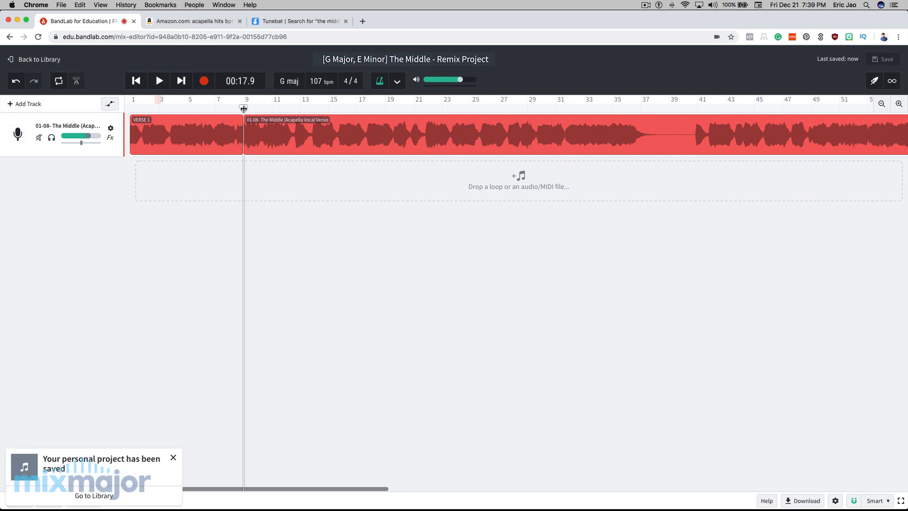
{"action": "left_click_drag", "start_coordinate": [243, 108], "coordinate": [239, 110]}
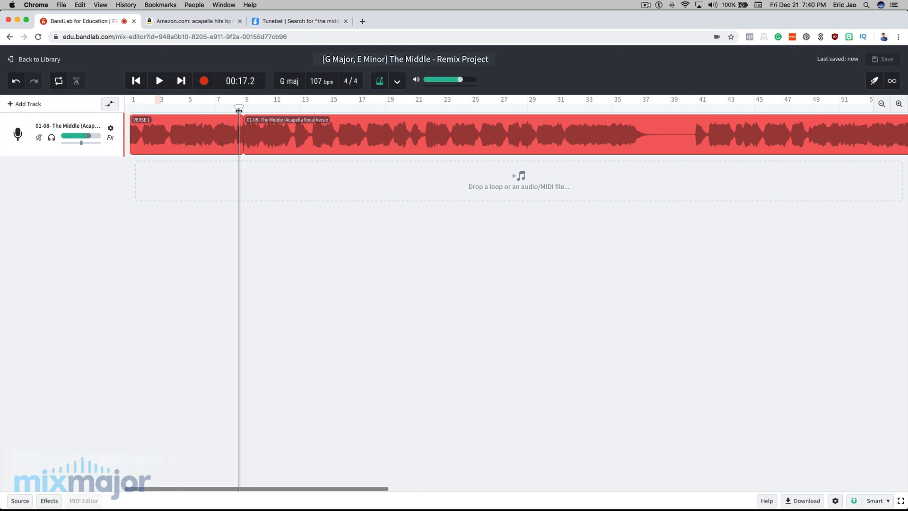
{"action": "left_click_drag", "start_coordinate": [239, 110], "coordinate": [244, 109]}
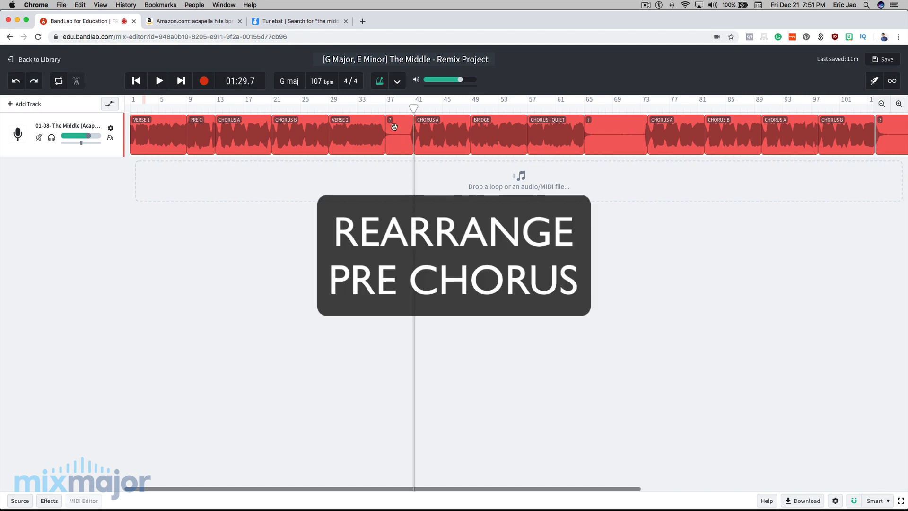
Step: Delete the "?" region after VERSE 2 and paste a copy of the first PRE CHORUS region into the gap at bar 37
{"action": "left_click", "coordinate": [393, 126]}
{"action": "key", "text": "Delete"}
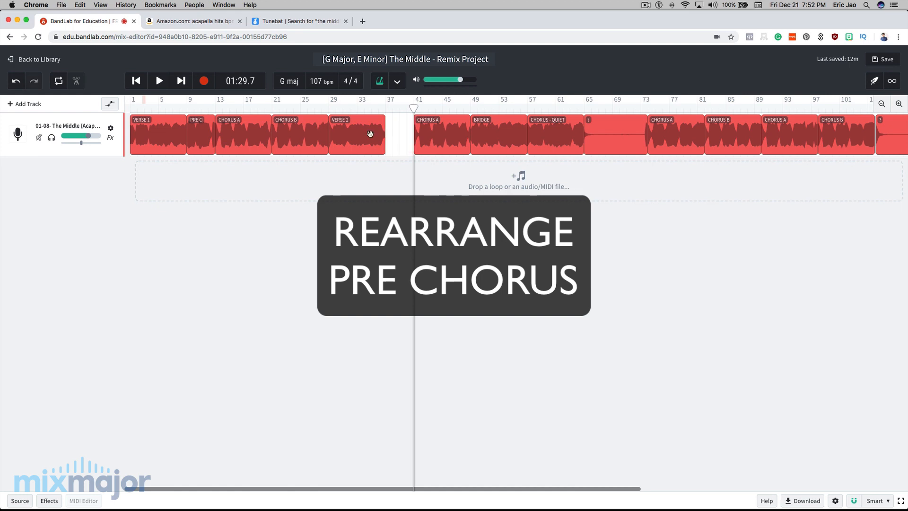
{"action": "left_click", "coordinate": [195, 128]}
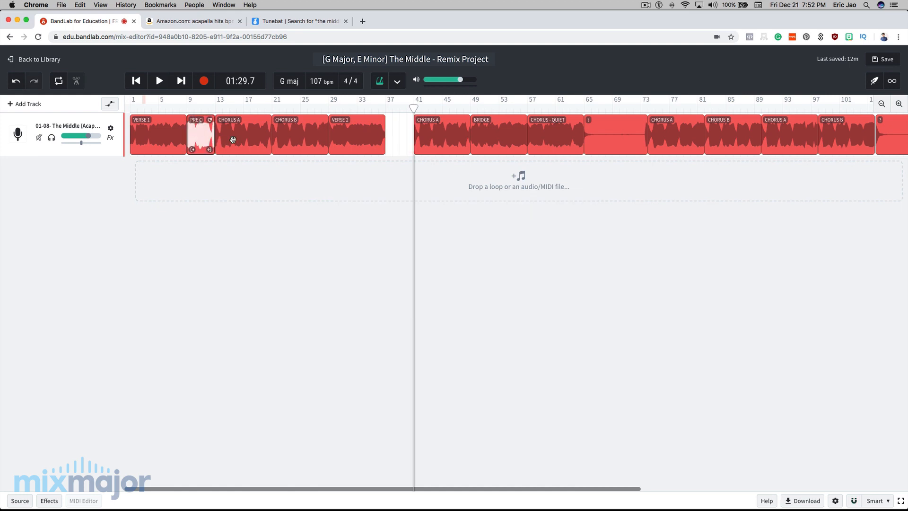
{"action": "left_click_drag", "start_coordinate": [349, 106], "coordinate": [384, 108]}
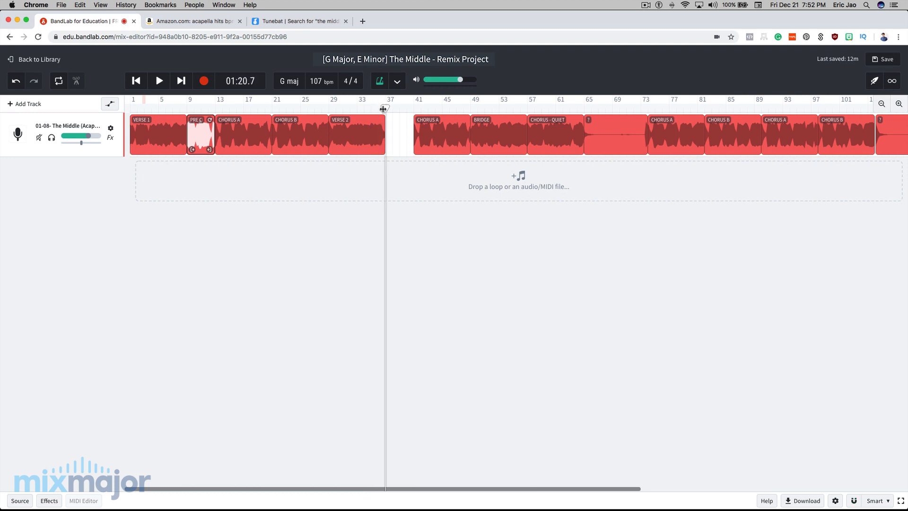
{"action": "key", "text": "super+v"}
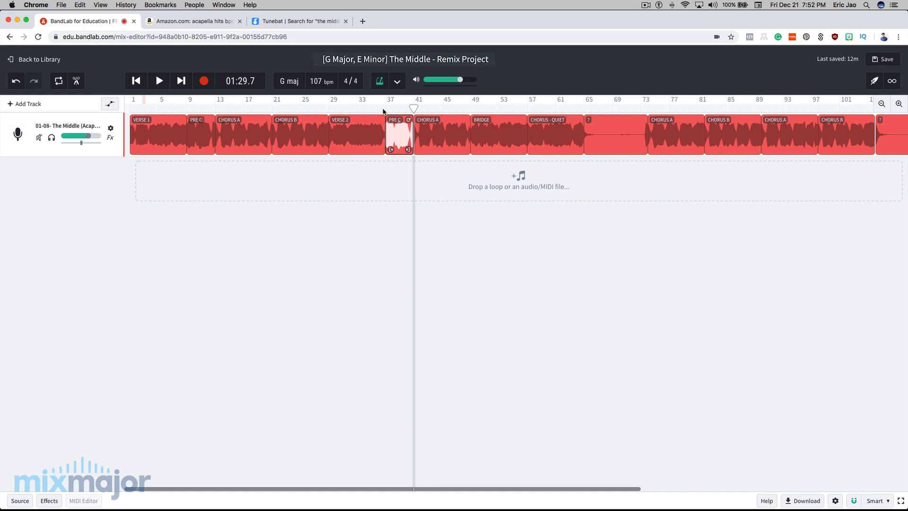
Step: Undo the pasted PRE CHORUS and duplicate the original PRE CHORUS region into the gap between VERSE 2 and CHORUS A instead
{"action": "key", "text": "super+z"}
{"action": "left_click", "coordinate": [193, 106]}
{"action": "left_click_drag", "start_coordinate": [202, 122], "coordinate": [408, 133]}
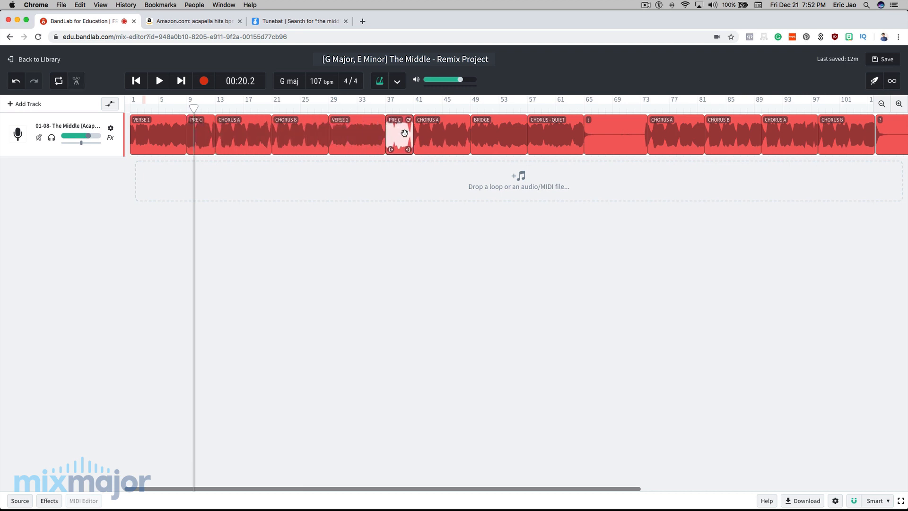
Step: Extend the start of the PRE CHORUS after VERSE 2 back to about 01:20.0 and play the transition from 01:17.5
{"action": "left_click_drag", "start_coordinate": [377, 105], "coordinate": [386, 105]}
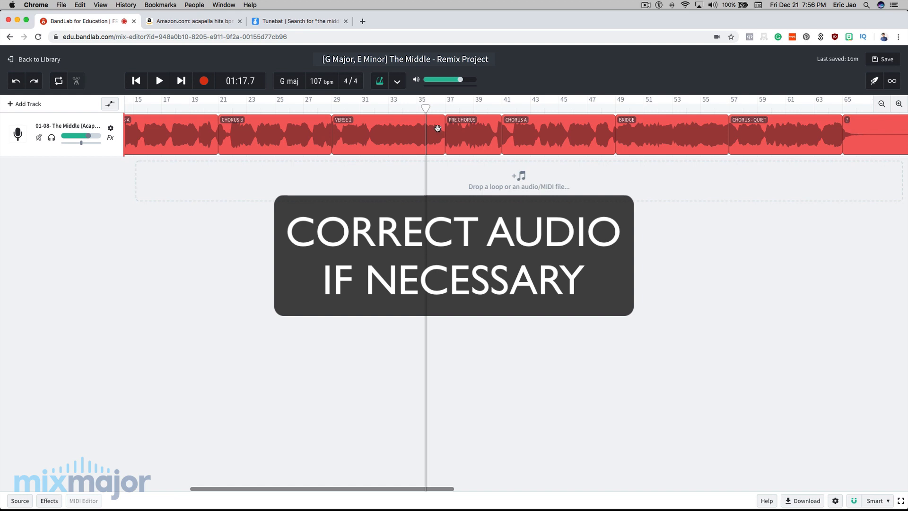
{"action": "left_click_drag", "start_coordinate": [429, 110], "coordinate": [440, 109]}
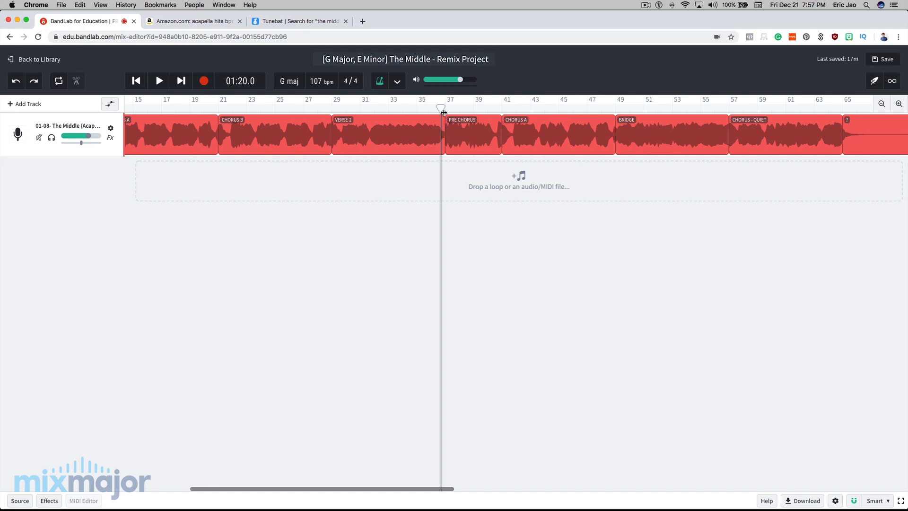
{"action": "left_click_drag", "start_coordinate": [441, 109], "coordinate": [424, 109]}
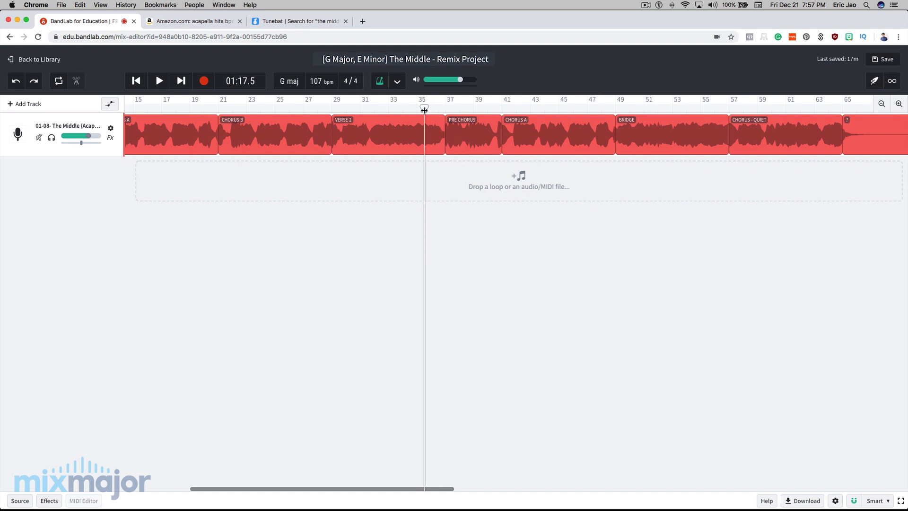
{"action": "left_click", "coordinate": [460, 137]}
{"action": "left_click_drag", "start_coordinate": [450, 150], "coordinate": [445, 151]}
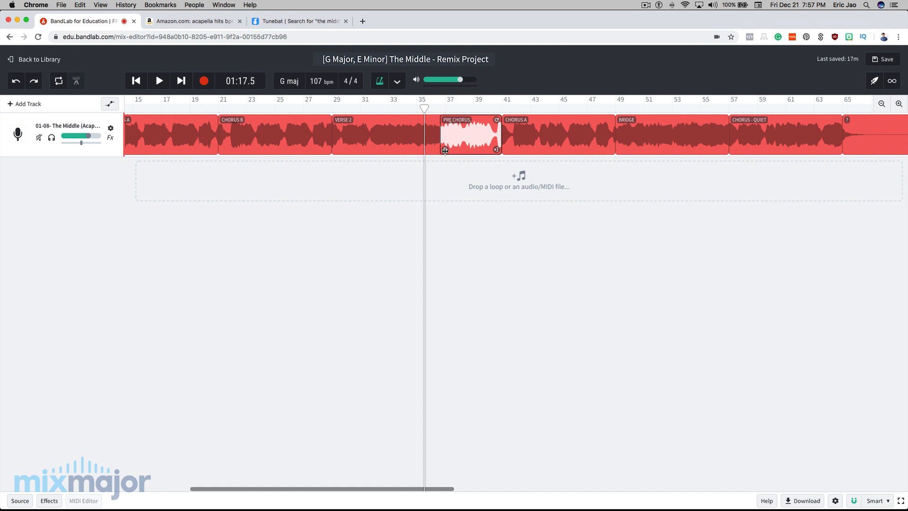
{"action": "key", "text": "space"}
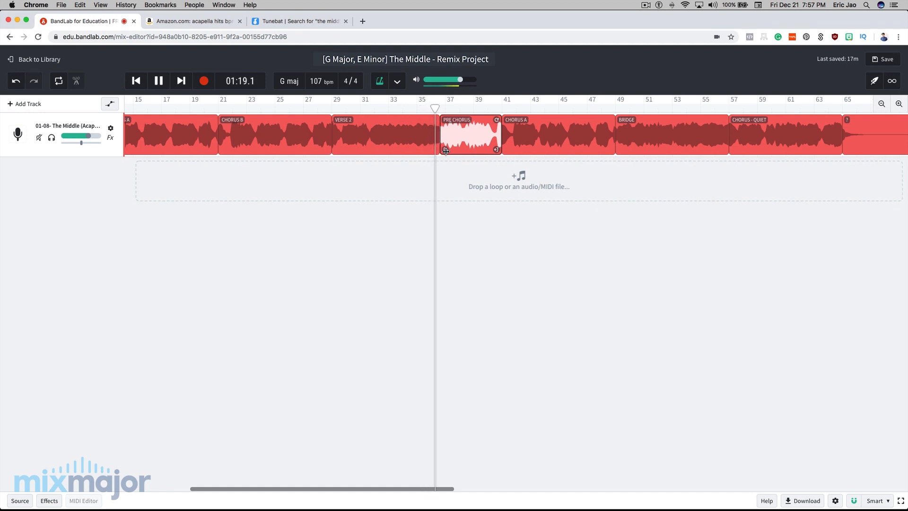
{"action": "key", "text": "space"}
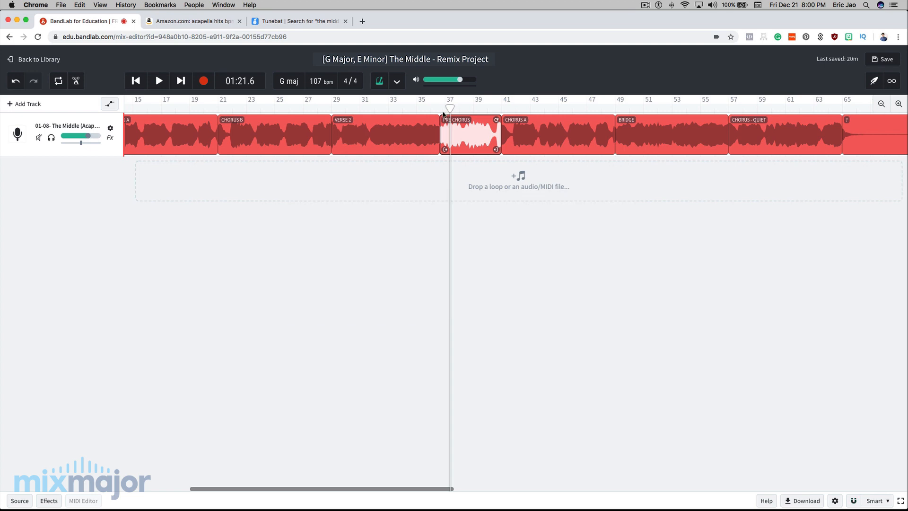
Step: Split the extended PRE CHORUS region at about 01:20.7, just before bar 37
{"action": "key", "text": "equal"}
{"action": "key", "text": "n"}
{"action": "left_click_drag", "start_coordinate": [448, 107], "coordinate": [441, 108]}
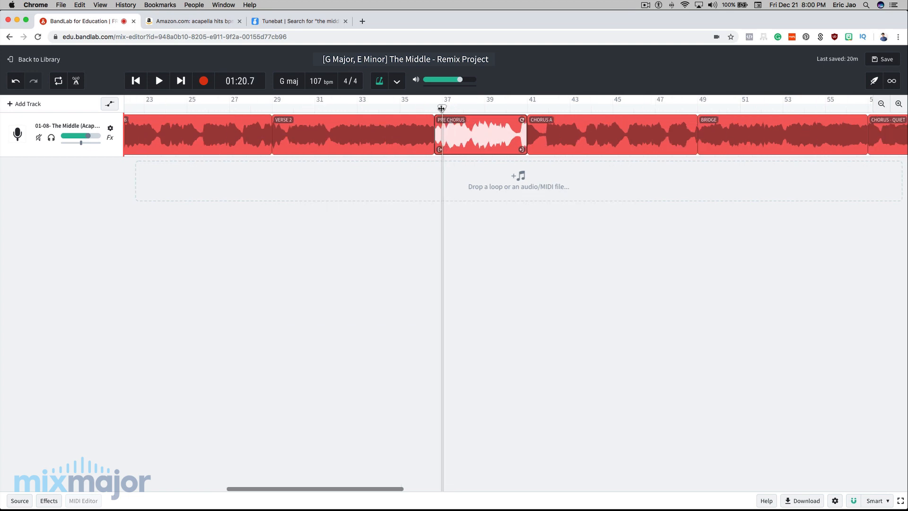
{"action": "left_click_drag", "start_coordinate": [442, 109], "coordinate": [453, 108]}
{"action": "left_click_drag", "start_coordinate": [444, 110], "coordinate": [442, 110]}
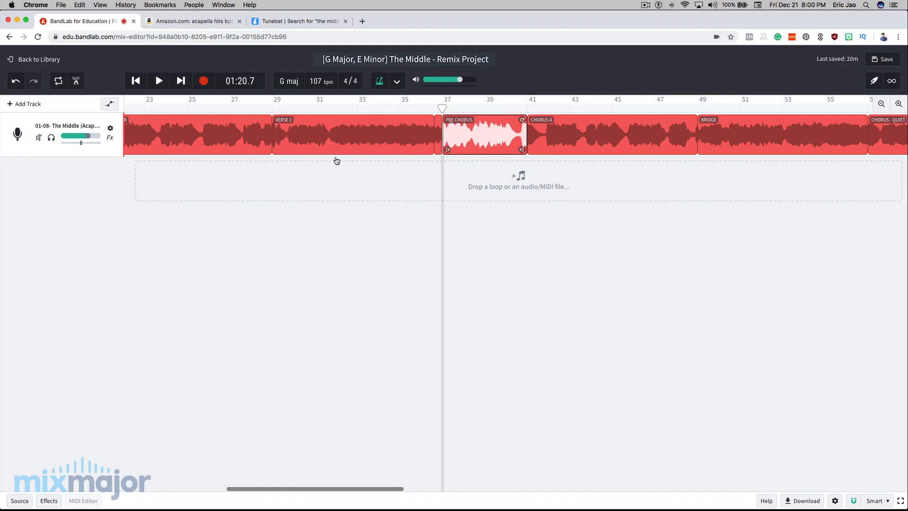
Step: Join VERSE 2 and the short slice before PRE CHORUS into one region
{"action": "left_click", "coordinate": [338, 136]}
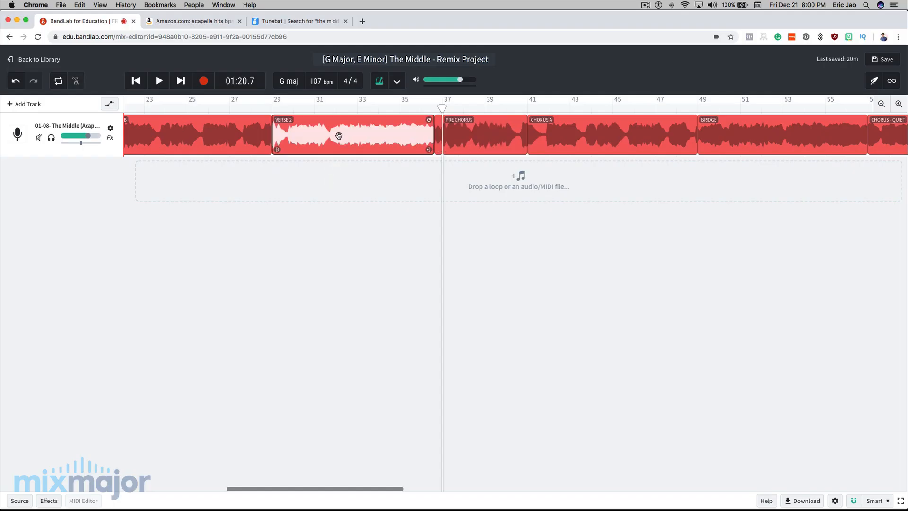
{"action": "left_click", "coordinate": [437, 118]}
{"action": "left_click", "coordinate": [401, 121]}
{"action": "right_click", "coordinate": [394, 122]}
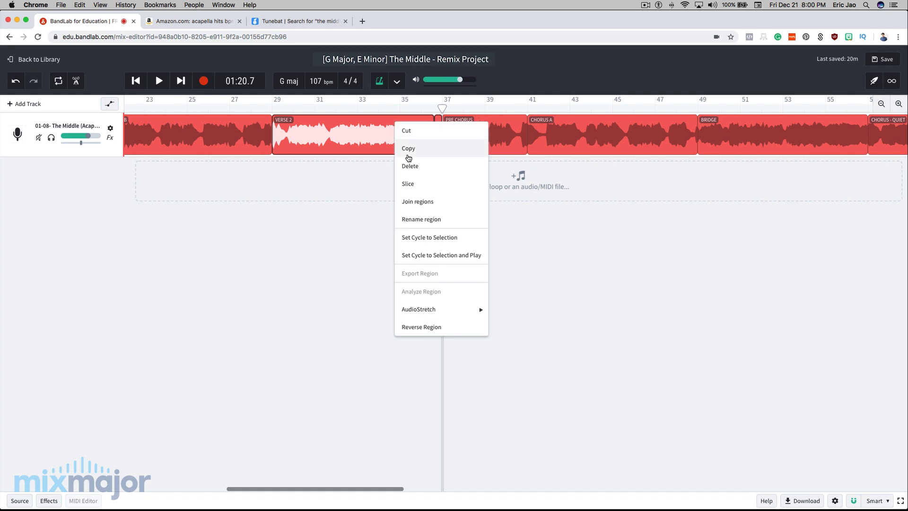
{"action": "left_click", "coordinate": [417, 205]}
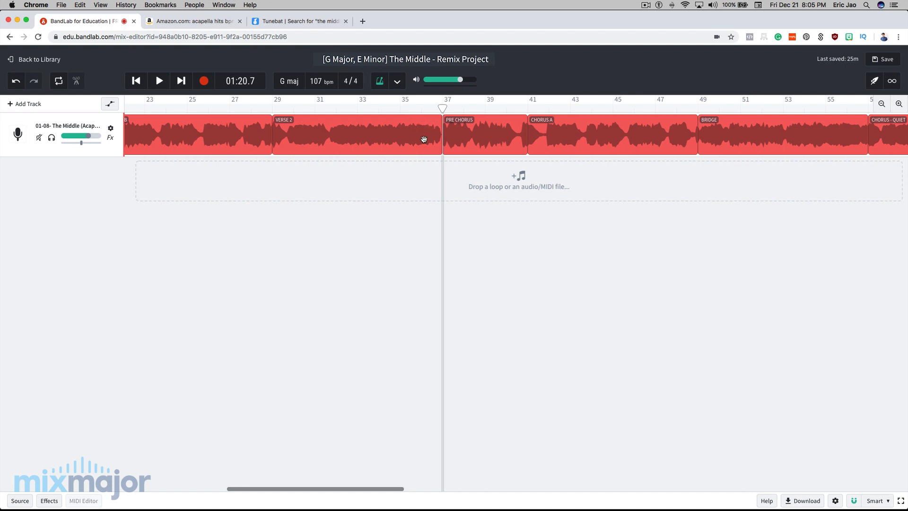
{"action": "mouse_move", "coordinate": [443, 108]}
{"action": "left_mouse_down"}
{"action": "mouse_move", "coordinate": [451, 108]}
{"action": "mouse_move", "coordinate": [443, 109]}
{"action": "left_mouse_up"}
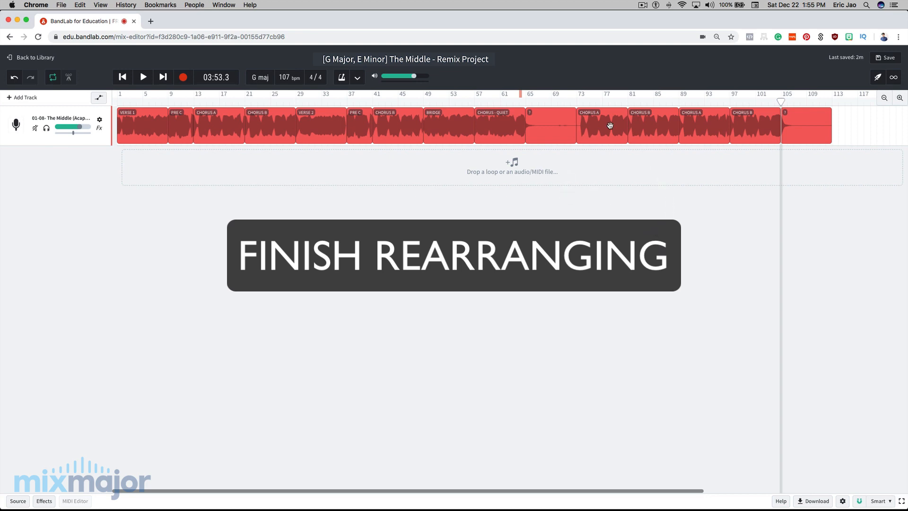
Step: Delete both "?" regions and the CHORUS A at bar 73, and move the remaining choruses directly after CHORUS - QUIET
{"action": "left_click", "coordinate": [553, 125]}
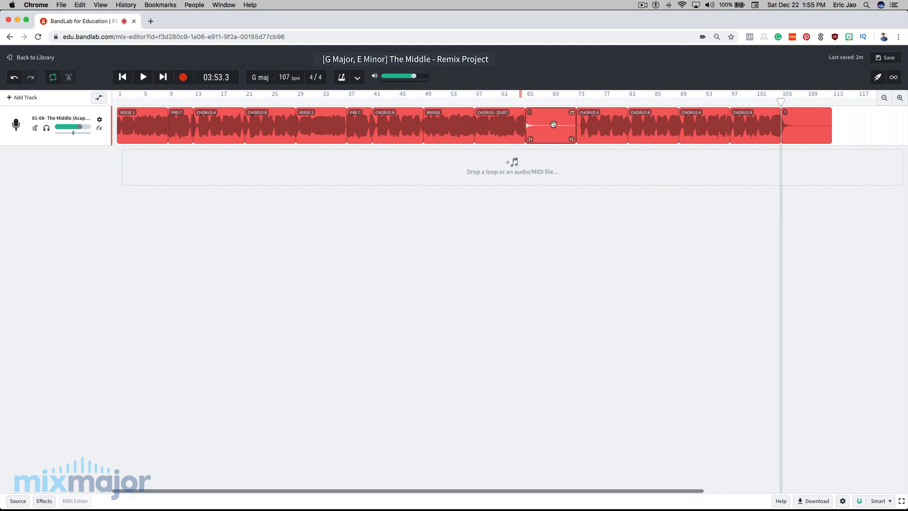
{"action": "key", "text": "Delete"}
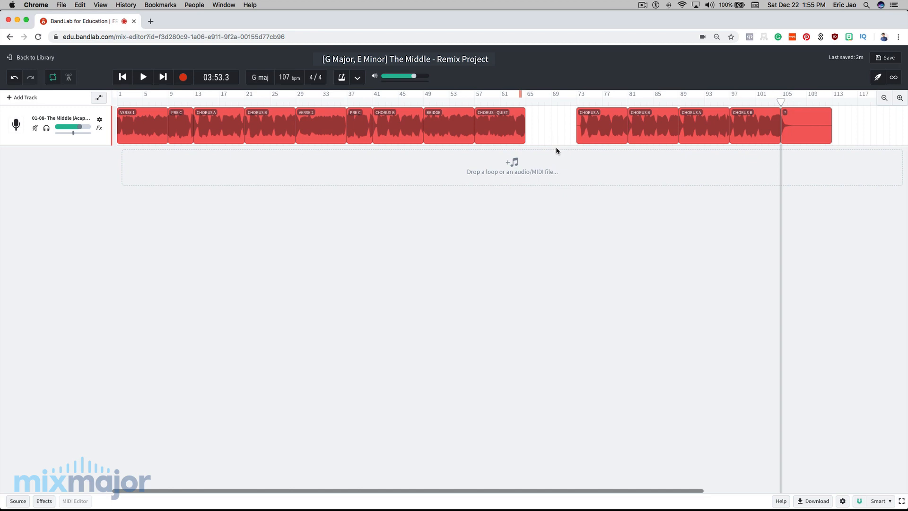
{"action": "left_click", "coordinate": [607, 125]}
{"action": "key", "text": "Delete"}
{"action": "left_click", "coordinate": [800, 127]}
{"action": "key", "text": "Delete"}
{"action": "left_click_drag", "start_coordinate": [769, 127], "coordinate": [557, 121]}
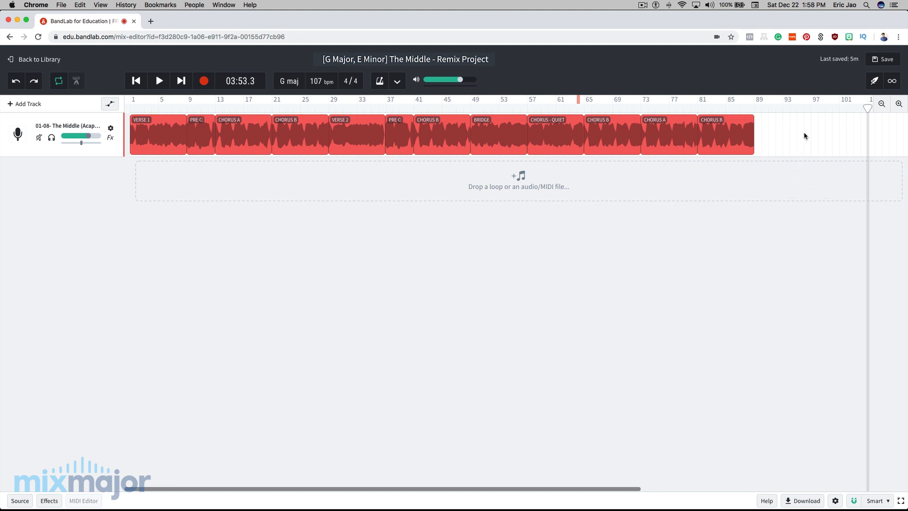
Step: Save the rearranged project and make a copy of it in the project library
{"action": "left_click", "coordinate": [884, 60]}
{"action": "left_click", "coordinate": [27, 61]}
{"action": "left_click", "coordinate": [657, 132]}
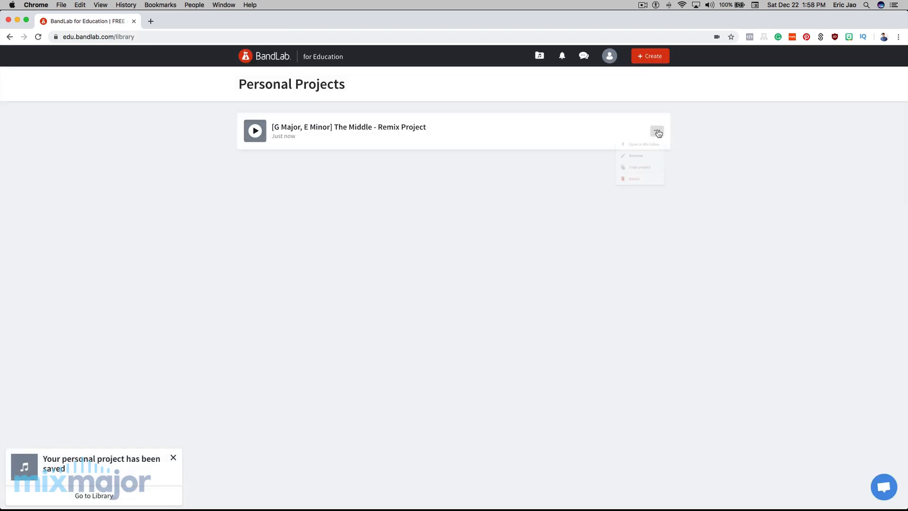
{"action": "left_click", "coordinate": [636, 182]}
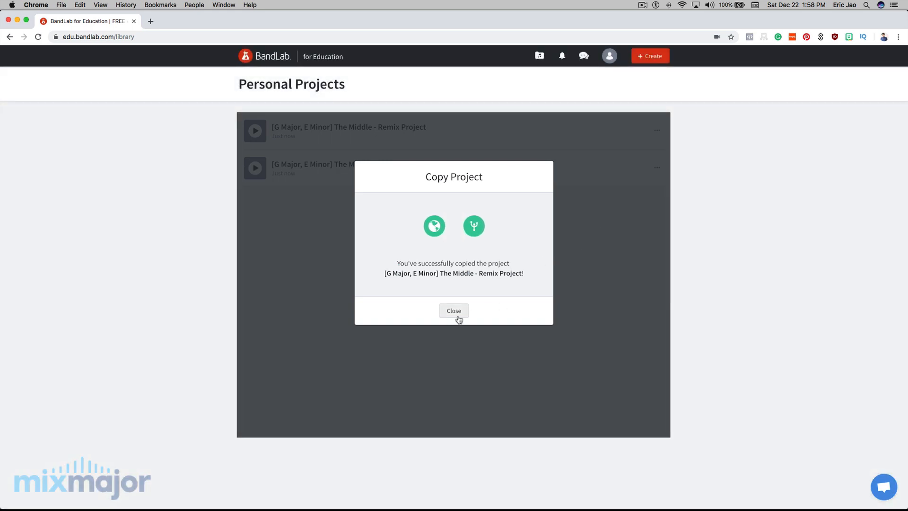
{"action": "left_click", "coordinate": [457, 315]}
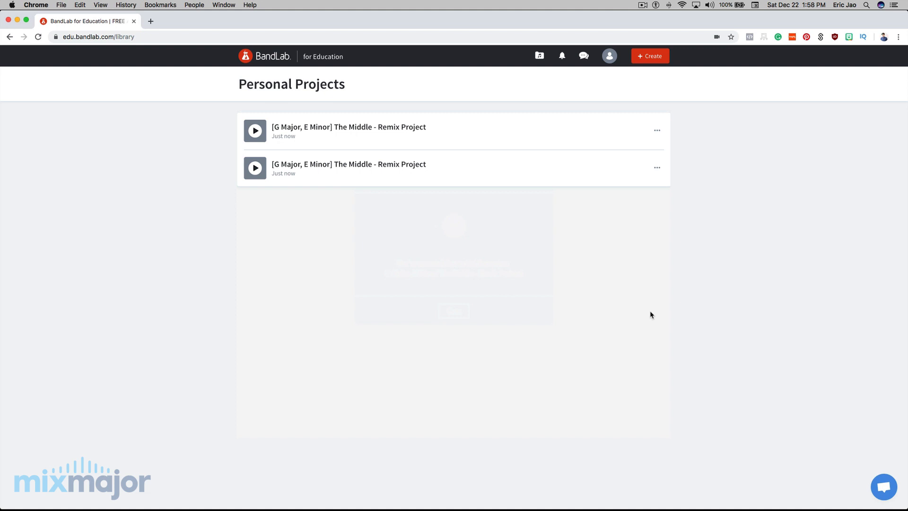
Step: Rename the first listed project as "[G Major, E Minor] The Middle - Remix Project 2"
{"action": "left_click", "coordinate": [655, 132]}
{"action": "left_click", "coordinate": [634, 164]}
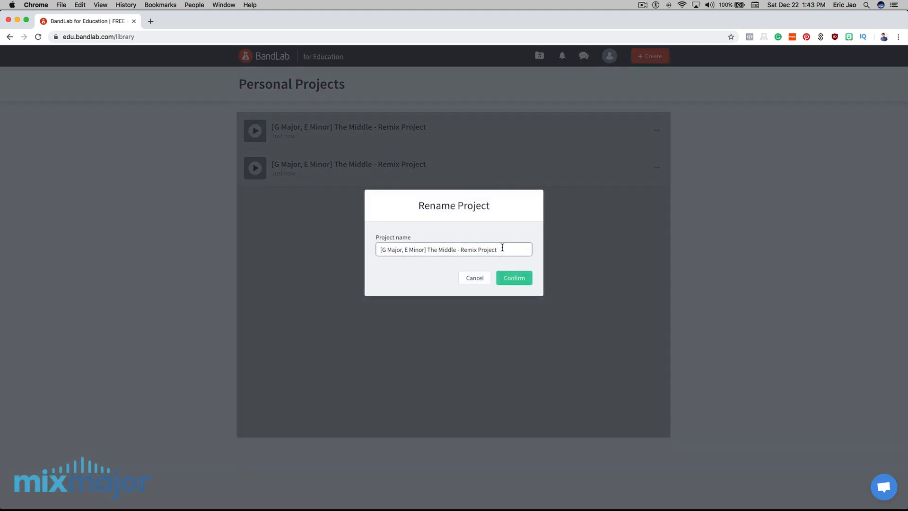
{"action": "left_click", "coordinate": [502, 248]}
{"action": "left_click", "coordinate": [516, 270]}
{"action": "left_click", "coordinate": [514, 279]}
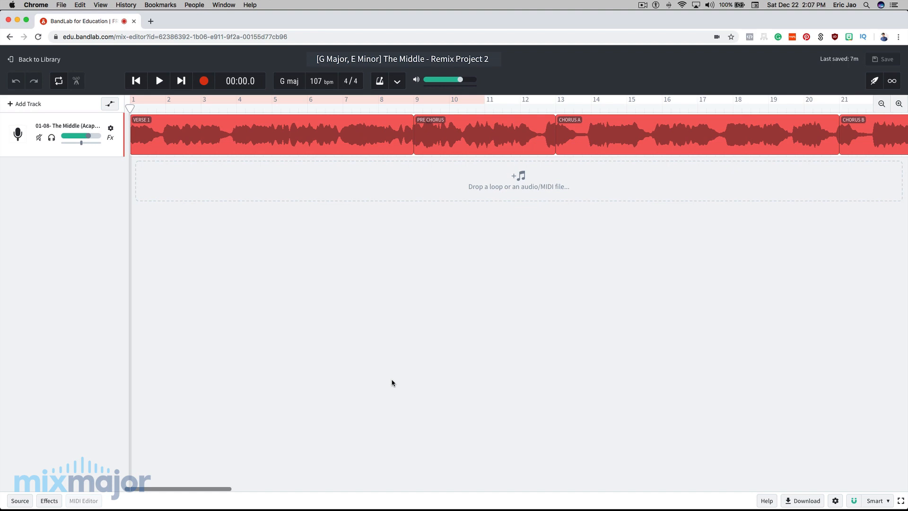
Step: Show the whole arrangement of Remix Project 2 and open the loop library with all loops listed
{"action": "key", "text": "super+Left"}
{"action": "key", "text": "super+Left"}
{"action": "key", "text": "super+Left"}
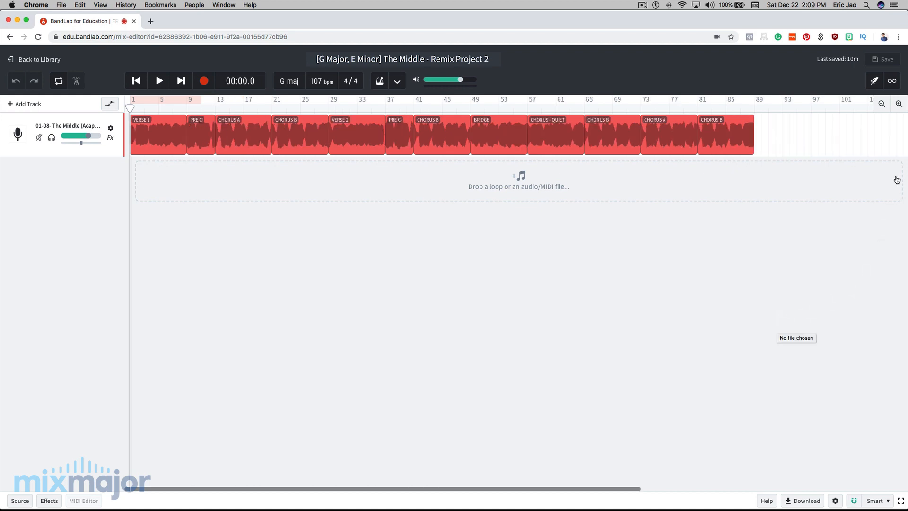
{"action": "left_click", "coordinate": [891, 83]}
{"action": "left_click", "coordinate": [891, 83]}
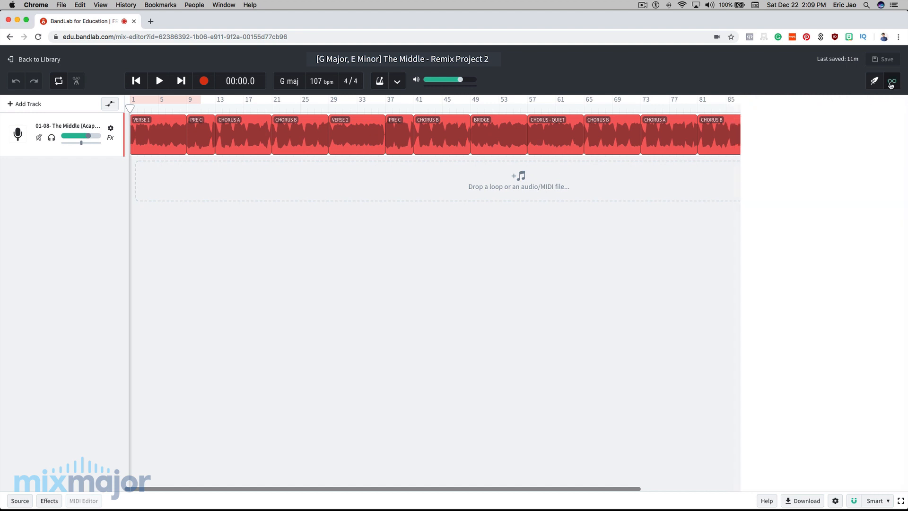
{"action": "left_click", "coordinate": [891, 83]}
{"action": "left_click", "coordinate": [891, 83]}
{"action": "left_click", "coordinate": [891, 83]}
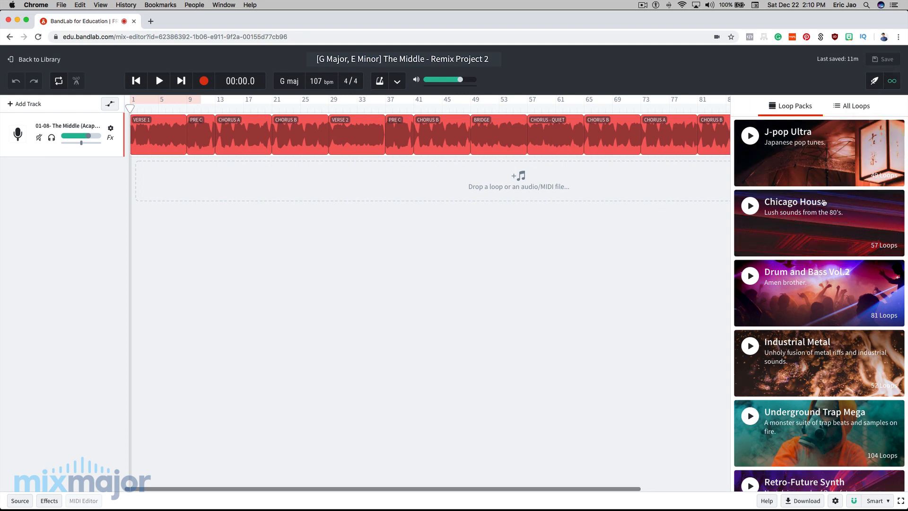
{"action": "left_click", "coordinate": [856, 106]}
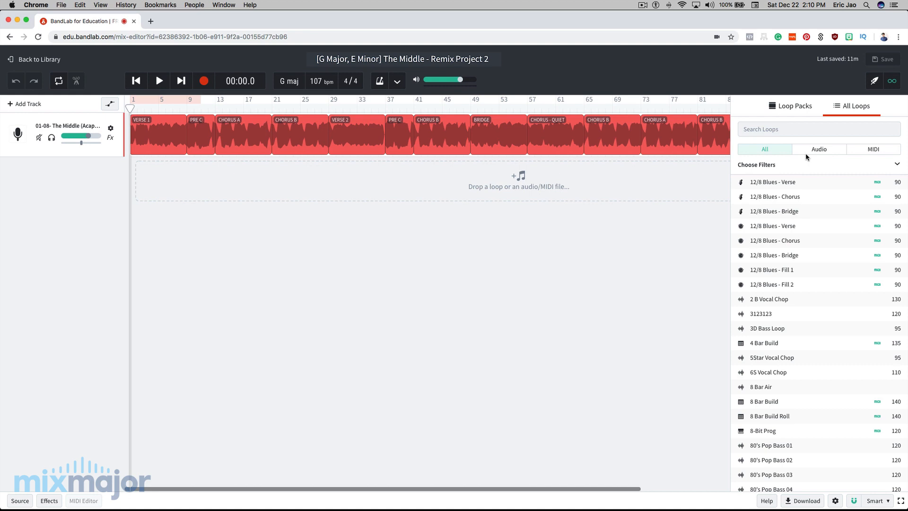
Step: Browse the loop packs, list the loops of K-POP Essentials and preview Cherry Beat 02
{"action": "left_click", "coordinate": [798, 109]}
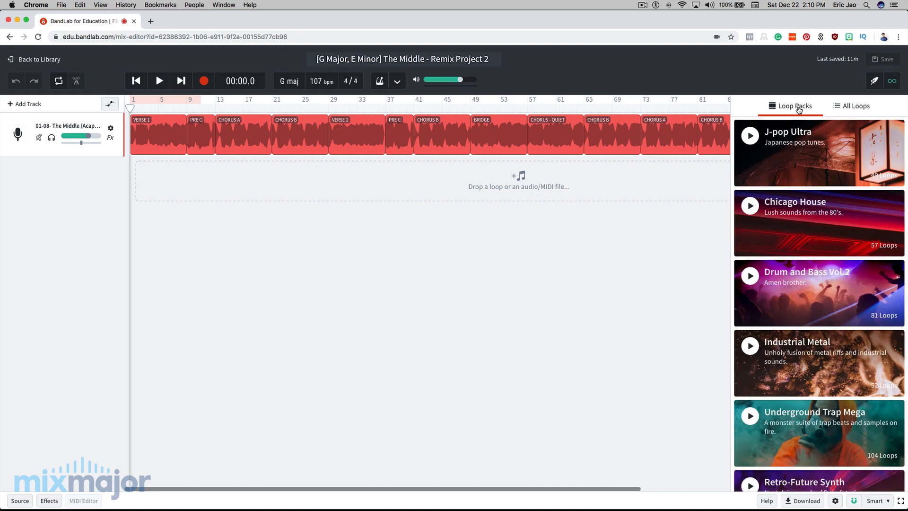
{"action": "scroll", "coordinate": [798, 247], "scroll_direction": "down", "scroll_amount": 5}
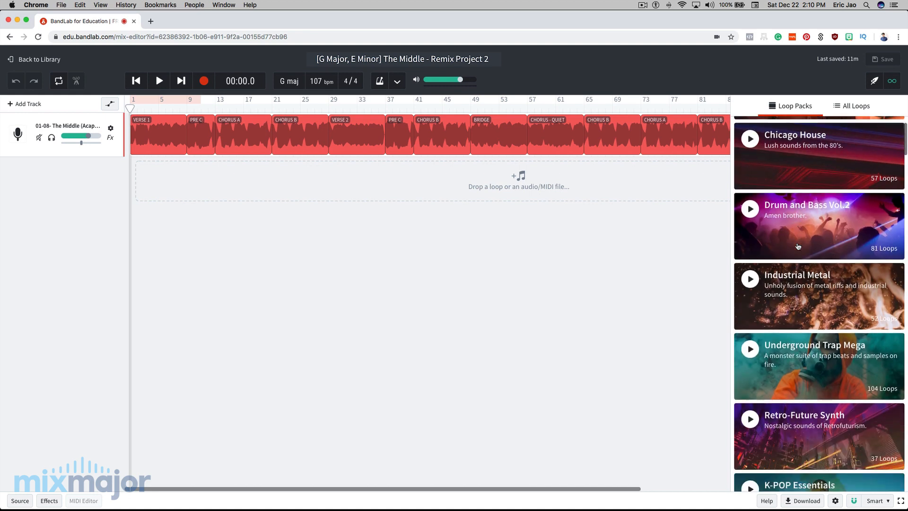
{"action": "scroll", "coordinate": [798, 246], "scroll_direction": "down", "scroll_amount": 2}
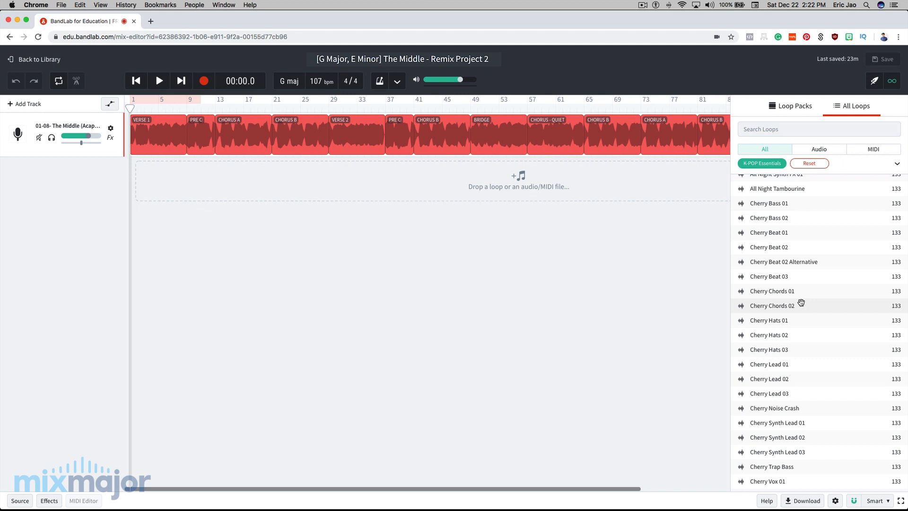
{"action": "left_click", "coordinate": [741, 248]}
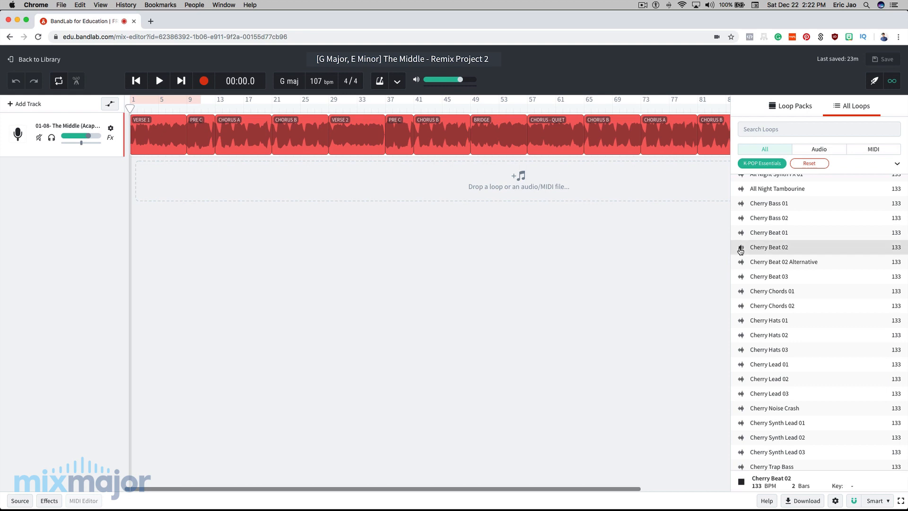
Step: Add Cherry Beat 02 on a new track at bar 1 and loop it to the end of the first CHORUS B
{"action": "left_click_drag", "start_coordinate": [783, 249], "coordinate": [137, 172]}
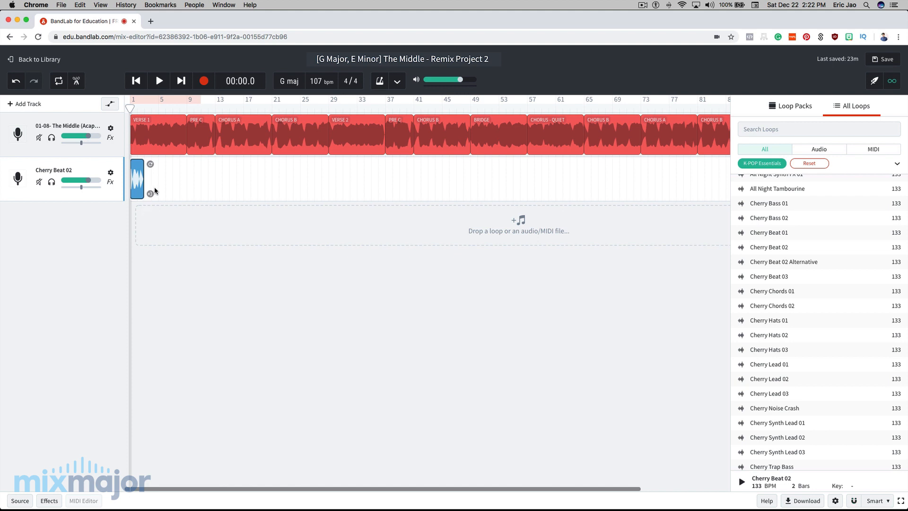
{"action": "left_click_drag", "start_coordinate": [151, 164], "coordinate": [334, 168]}
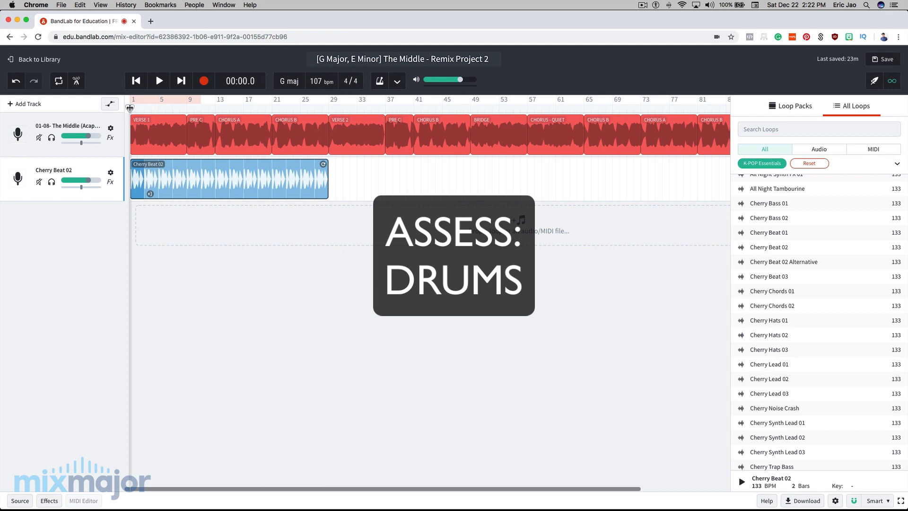
Step: Play the arrangement from the start and at the following sections to assess how the drum loop fits the vocals
{"action": "mouse_move", "coordinate": [130, 108]}
{"action": "left_mouse_down"}
{"action": "mouse_move", "coordinate": [161, 109]}
{"action": "mouse_move", "coordinate": [129, 98]}
{"action": "left_mouse_up"}
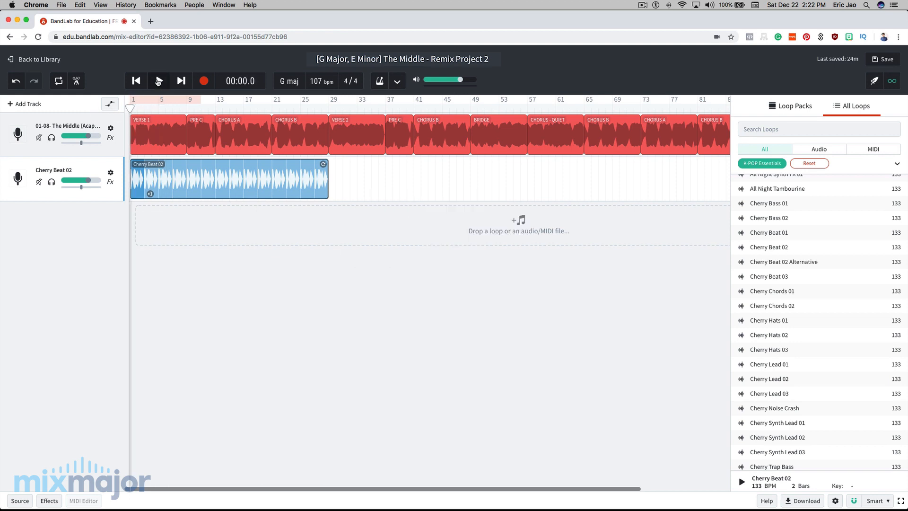
{"action": "mouse_move", "coordinate": [130, 108]}
{"action": "left_mouse_down"}
{"action": "mouse_move", "coordinate": [238, 110]}
{"action": "mouse_move", "coordinate": [118, 111]}
{"action": "left_mouse_up"}
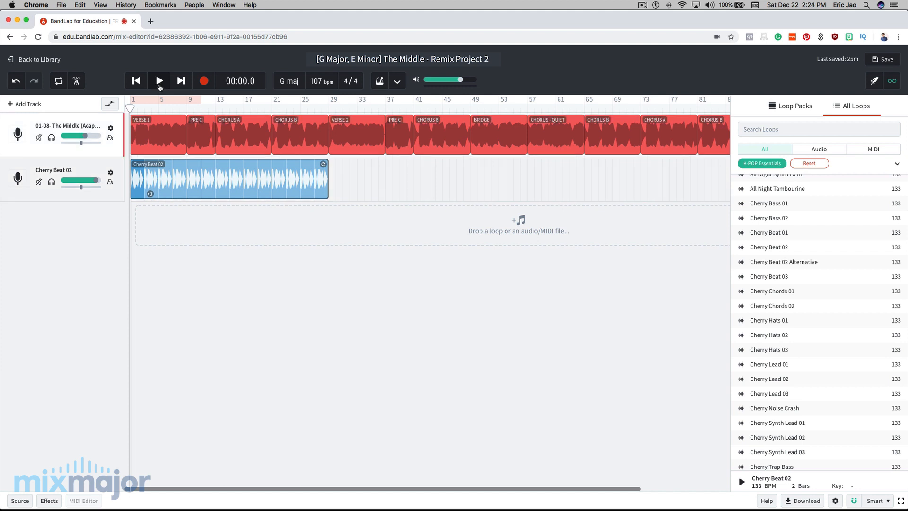
{"action": "left_click", "coordinate": [158, 82]}
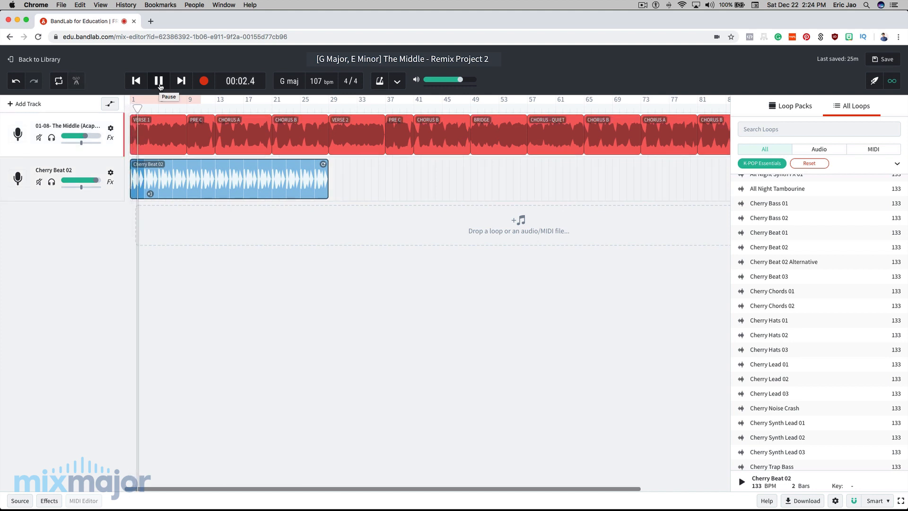
{"action": "left_click", "coordinate": [185, 108]}
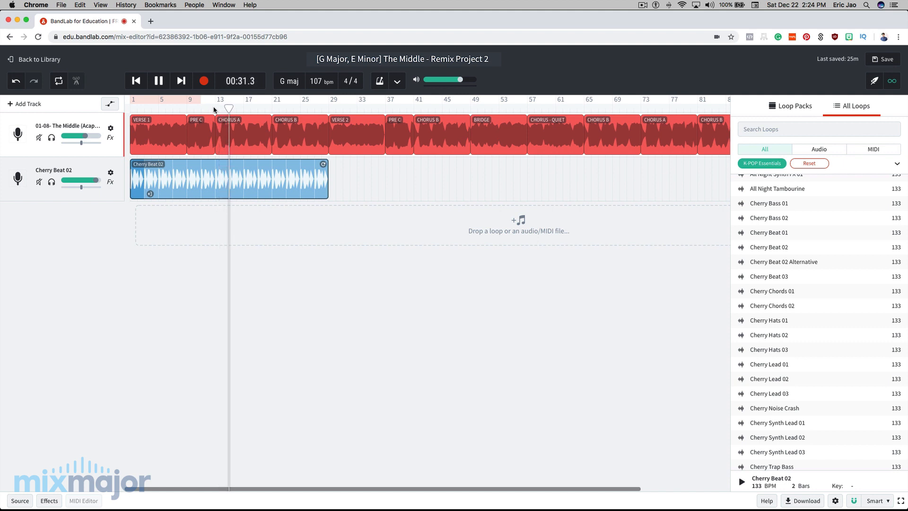
{"action": "key", "text": "space"}
{"action": "left_click", "coordinate": [272, 108]}
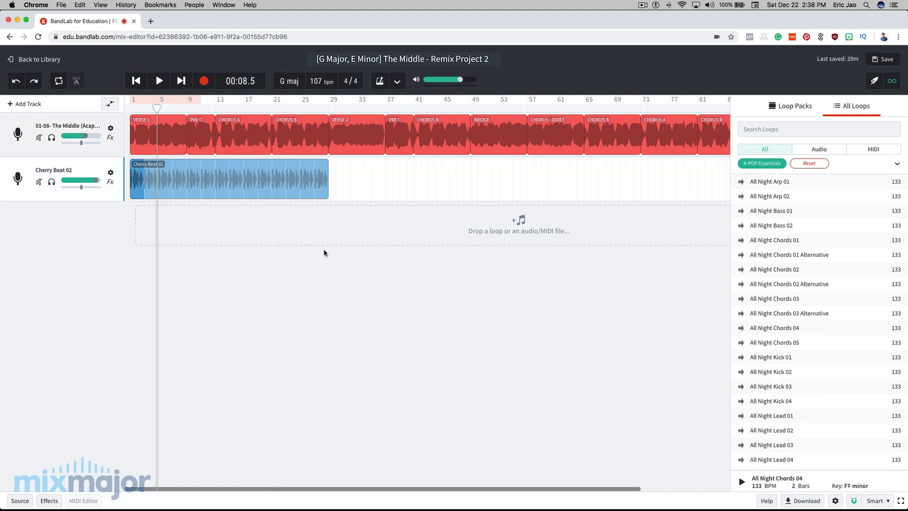
Step: Rename the Cherry Beat 02 track as DRUMS
{"action": "triple_click", "coordinate": [56, 170]}
{"action": "type", "text": "DRUMS"}
Step: Review the song sections by highlighting VERSE 1, the first PRE CHORUS, and the first CHORUS A together with CHORUS B
{"action": "left_click", "coordinate": [167, 126]}
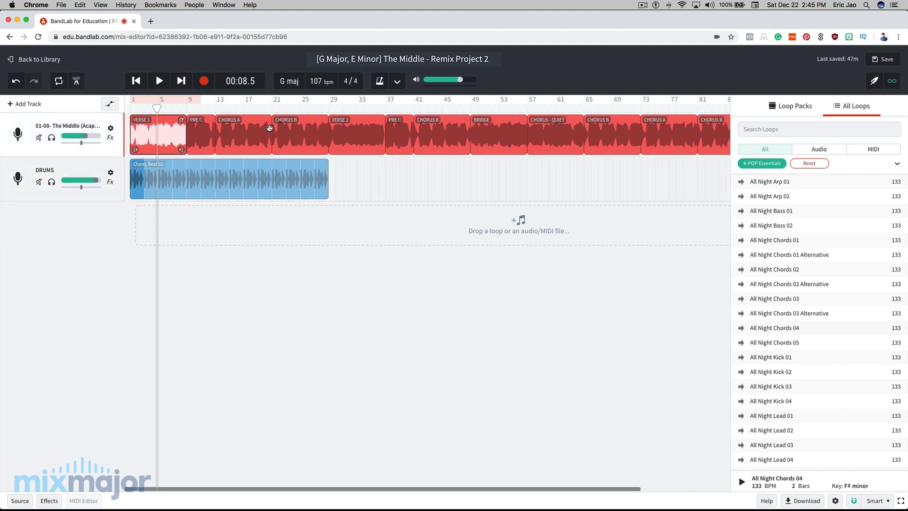
{"action": "left_click", "coordinate": [201, 134]}
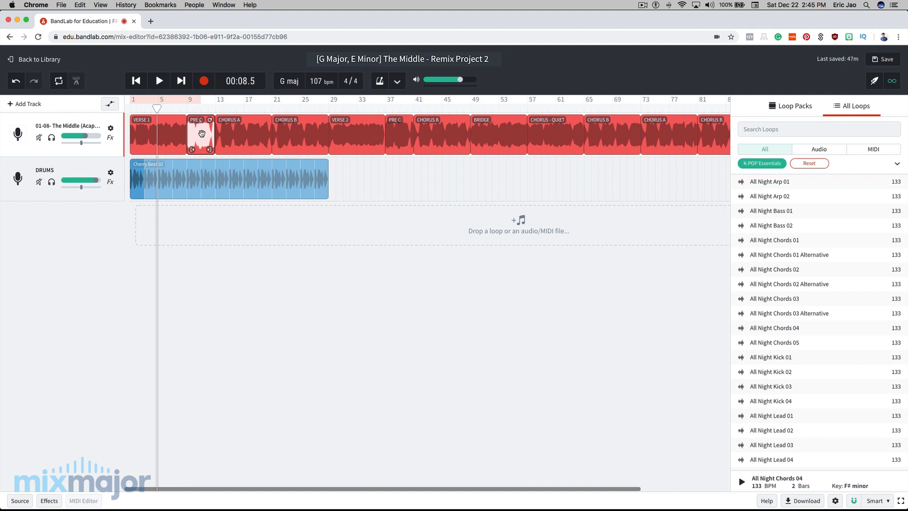
{"action": "left_click", "coordinate": [249, 133]}
{"action": "left_click", "coordinate": [291, 133], "text": "shift"}
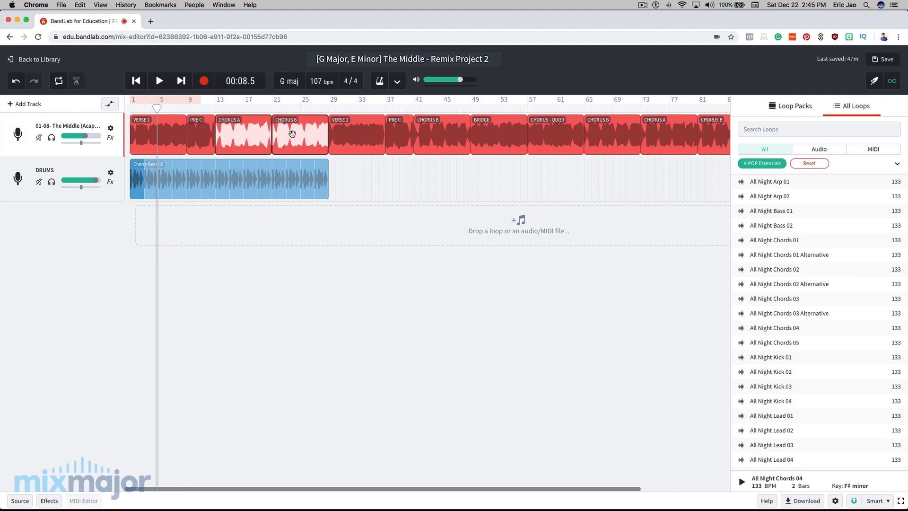
{"action": "left_click", "coordinate": [279, 108]}
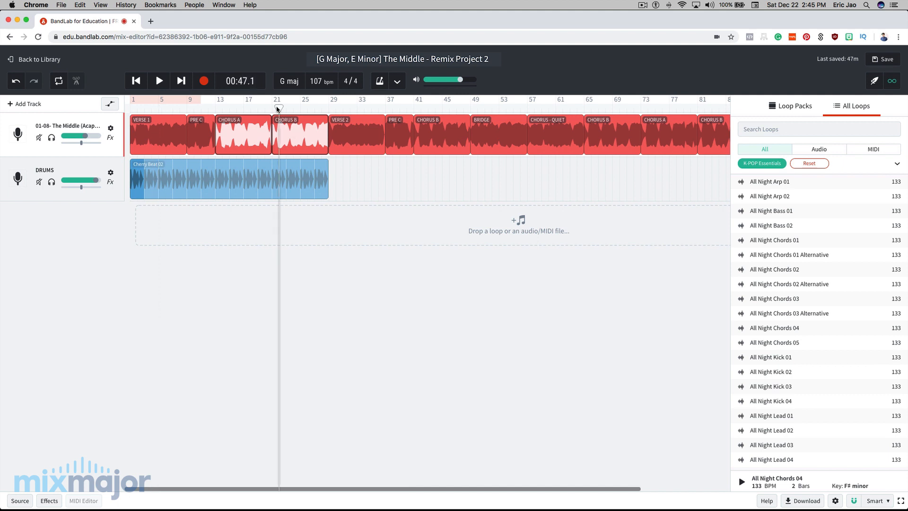
{"action": "left_click", "coordinate": [414, 188]}
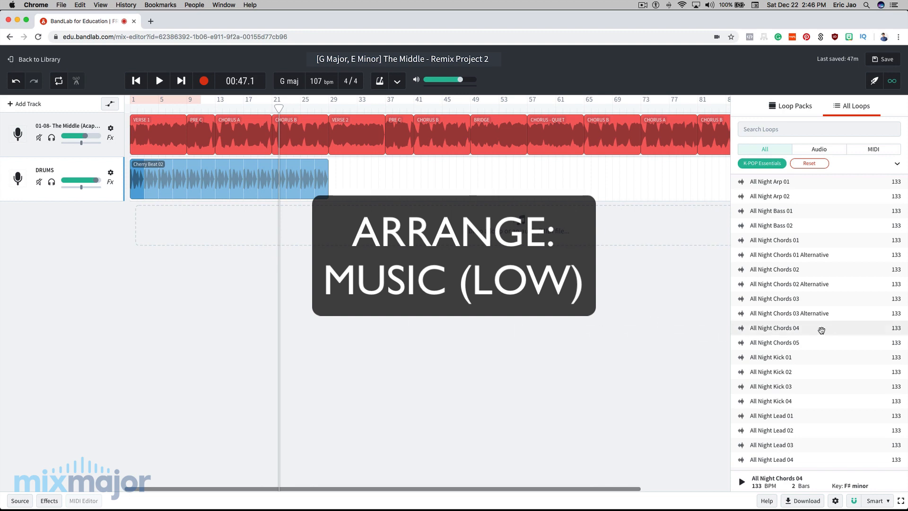
Step: Add All Night Chords 01 on a new track at bar 1 and loop it to the end of the first CHORUS B
{"action": "left_click_drag", "start_coordinate": [758, 240], "coordinate": [135, 213]}
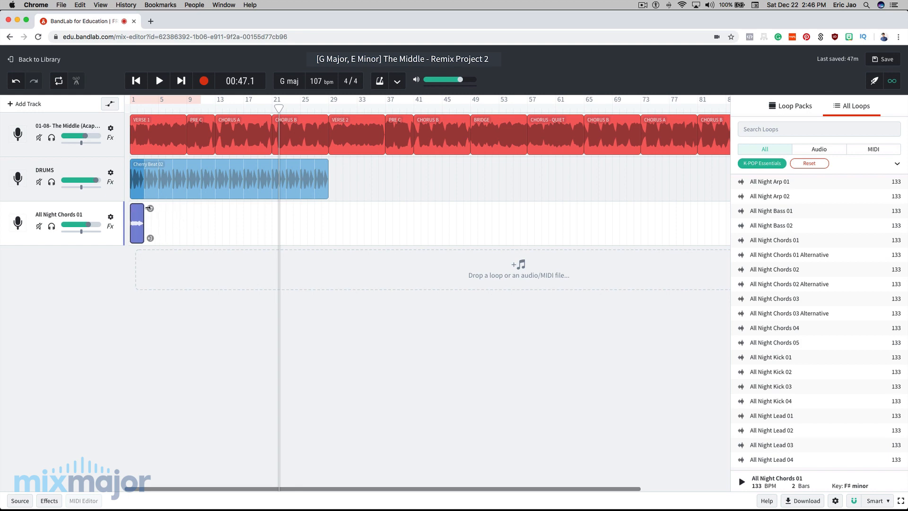
{"action": "left_click_drag", "start_coordinate": [150, 208], "coordinate": [330, 215]}
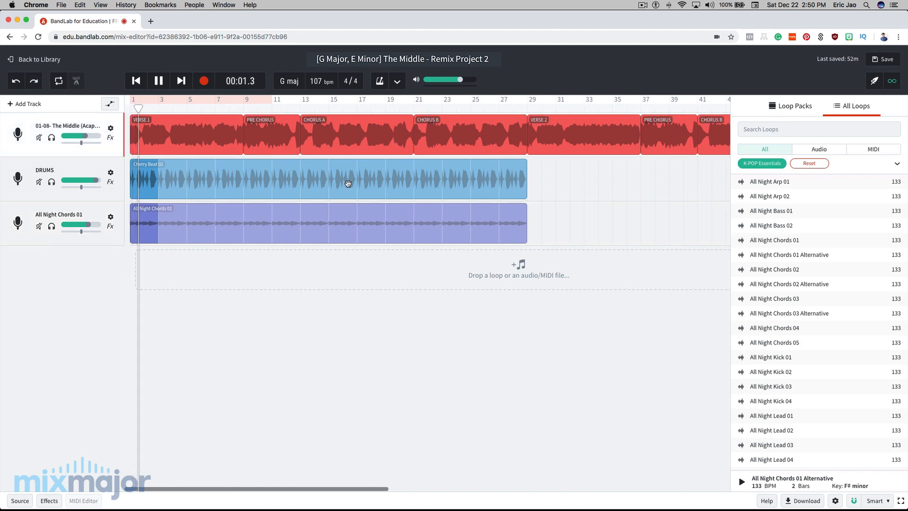
{"action": "left_click", "coordinate": [88, 226]}
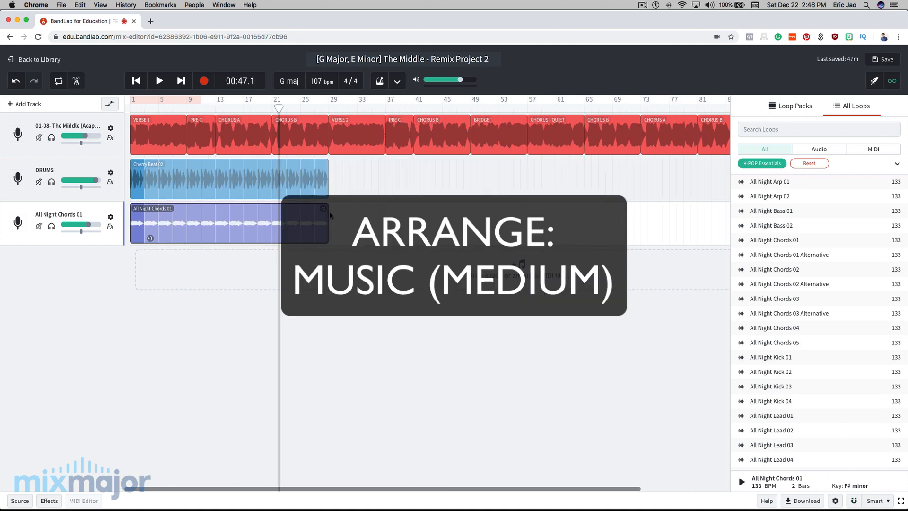
Step: Add All Night Chords 01 Alternative on a new track, looped from the first PRE CHORUS at bar 9 to the end of the first CHORUS B
{"action": "scroll", "coordinate": [330, 215], "scroll_direction": "down", "scroll_amount": 3}
{"action": "scroll", "coordinate": [329, 215], "scroll_direction": "up", "scroll_amount": 5}
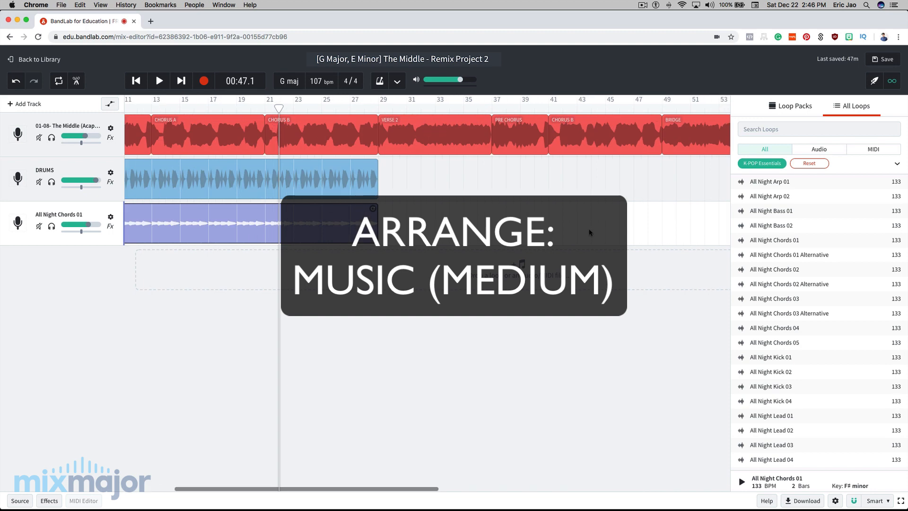
{"action": "scroll", "coordinate": [513, 267], "scroll_direction": "left", "scroll_amount": 5}
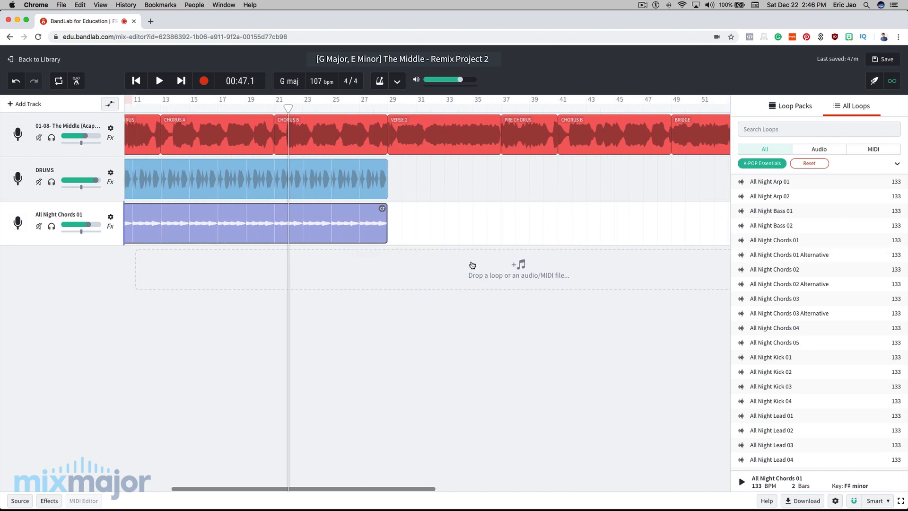
{"action": "left_click_drag", "start_coordinate": [800, 256], "coordinate": [527, 260]}
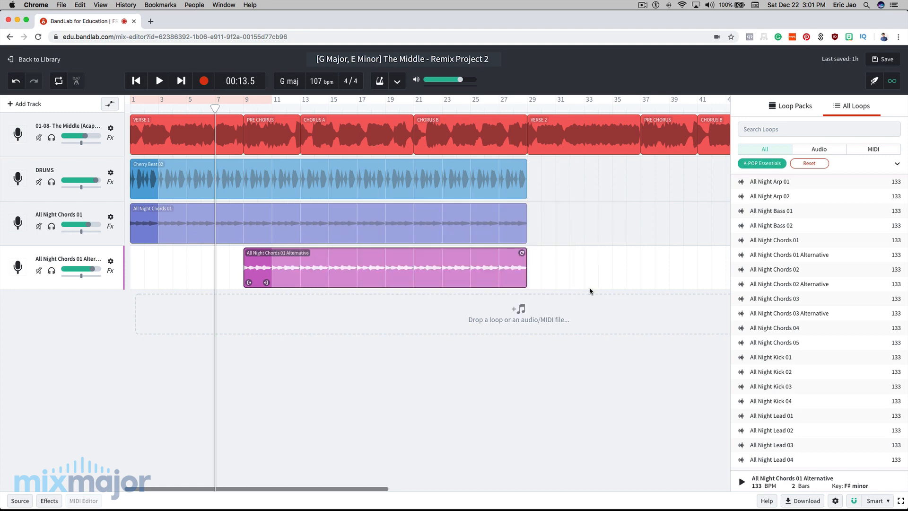
Step: Play from the pre-chorus and raise the All Night Chords 01 Alternative track's volume to about +3.5 dB
{"action": "key", "text": "space"}
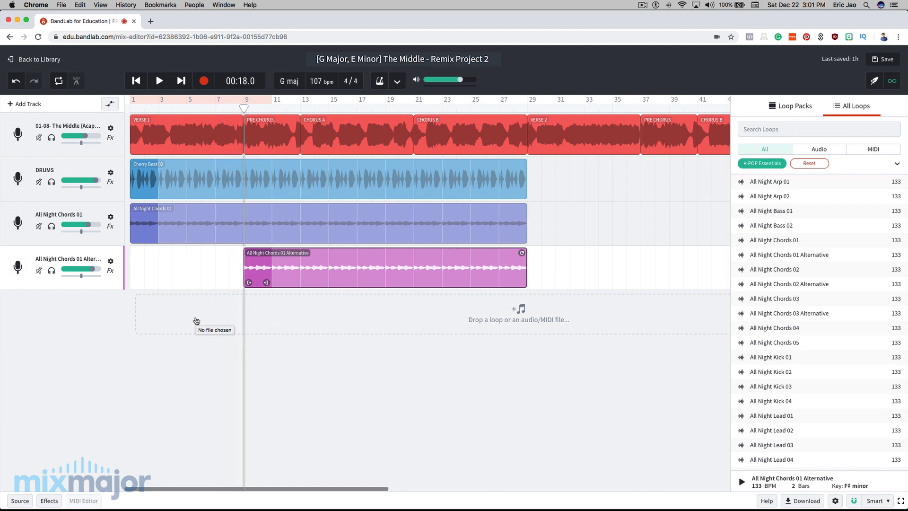
{"action": "left_click_drag", "start_coordinate": [92, 269], "coordinate": [95, 269]}
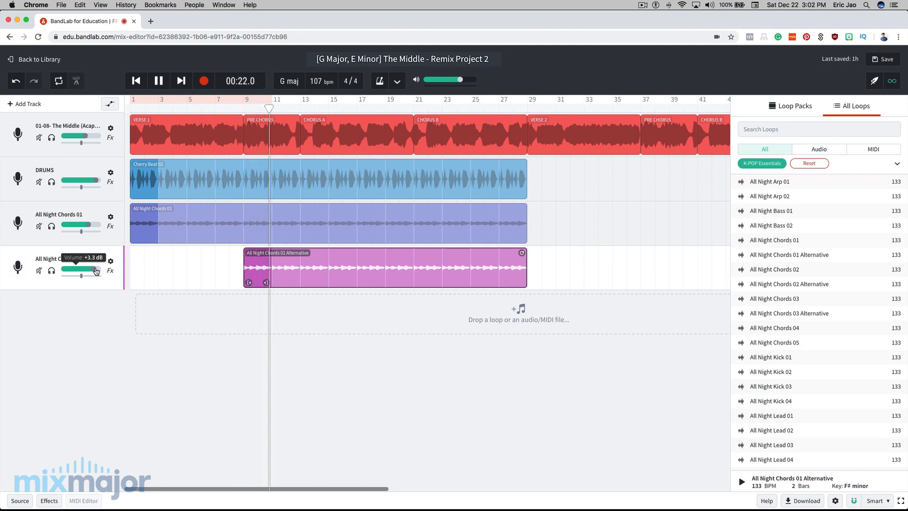
{"action": "left_click_drag", "start_coordinate": [96, 271], "coordinate": [97, 271]}
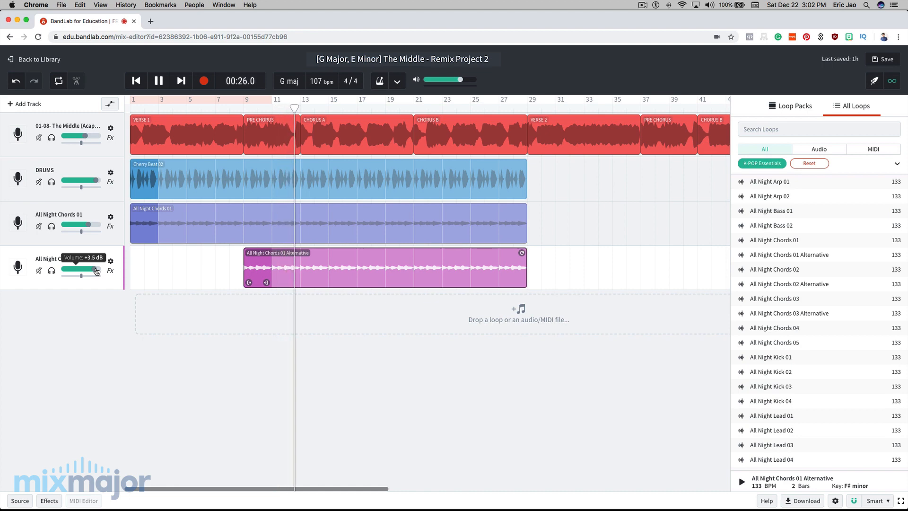
{"action": "key", "text": "space"}
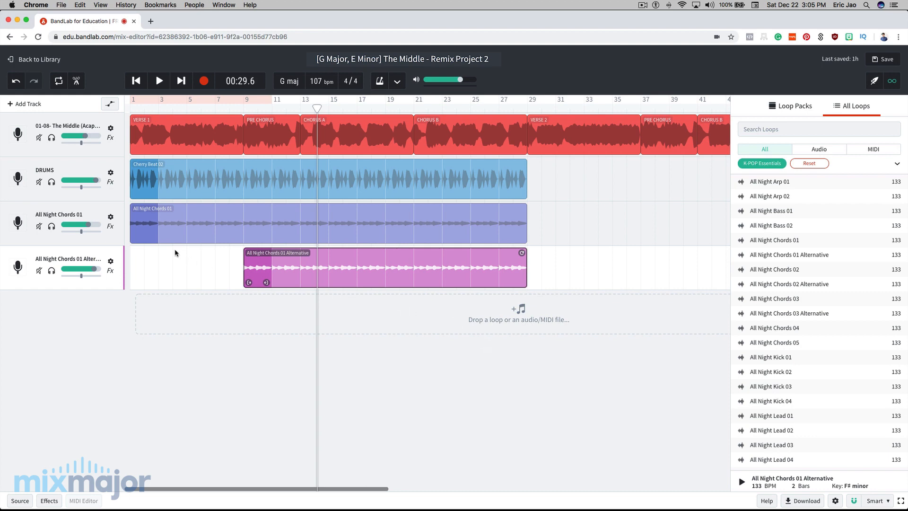
Step: Rename the All Night Chords 01 track as MUSIC (LOW) and the All Night Chords 01 Alternative track as MUSIC (MEDIUM)
{"action": "double_click", "coordinate": [58, 214]}
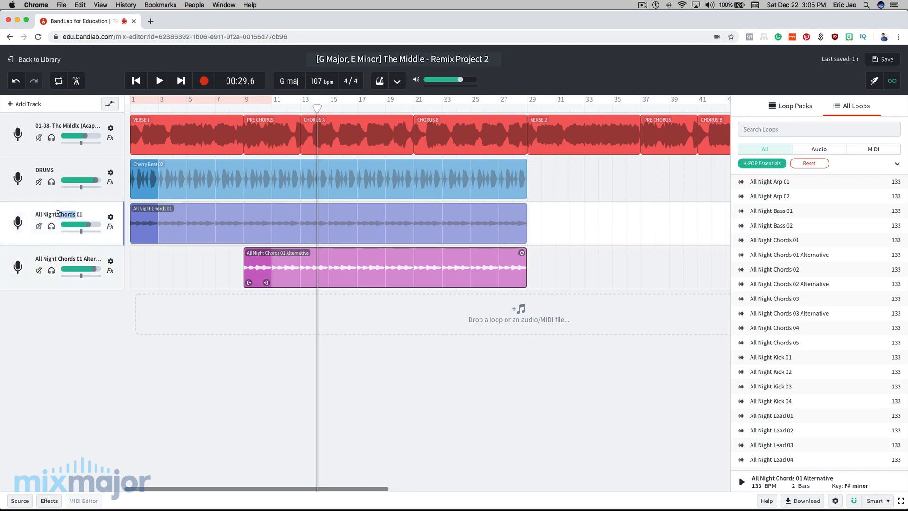
{"action": "type", "text": "MUIS"}
{"action": "type", "text": " (LOW)"}
{"action": "double_click", "coordinate": [67, 258]}
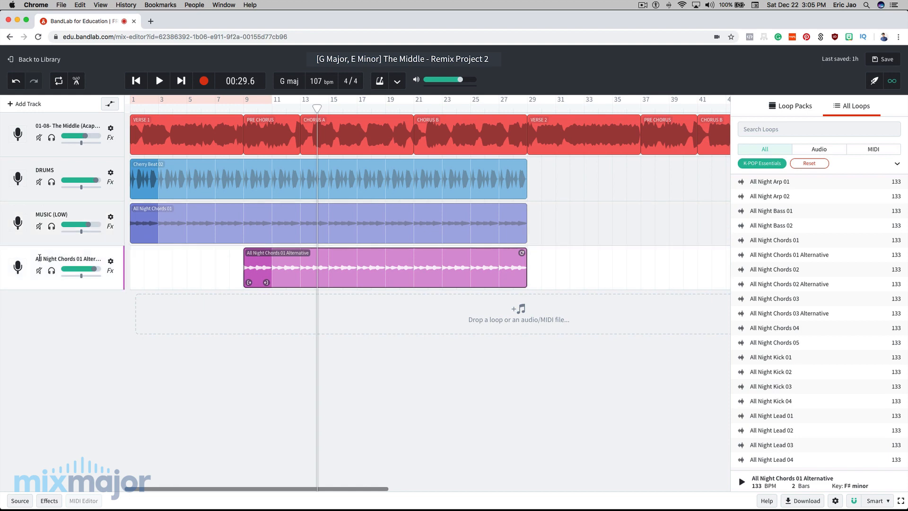
{"action": "type", "text": "MUSIC (MEDIUM)"}
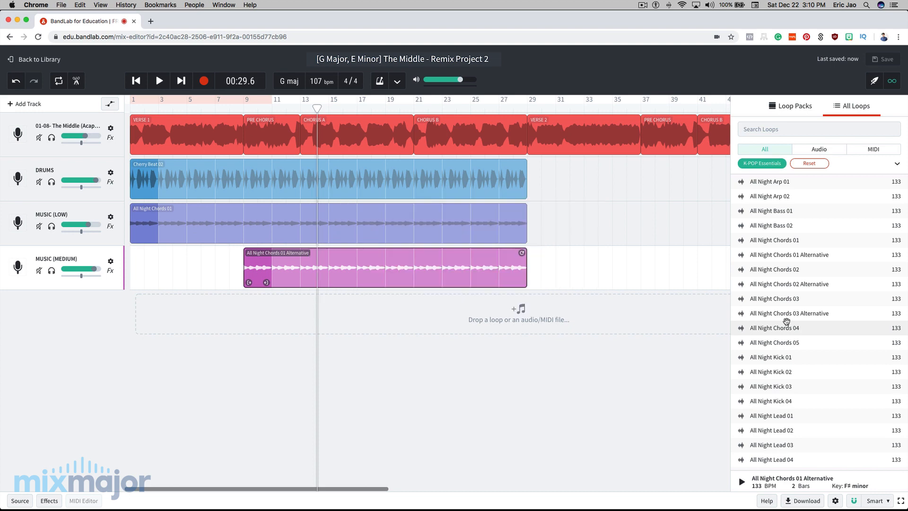
Step: Add All Night Chords 04 on a new track at the first CHORUS A and loop it to the end of the first CHORUS B
{"action": "left_click_drag", "start_coordinate": [786, 323], "coordinate": [312, 311]}
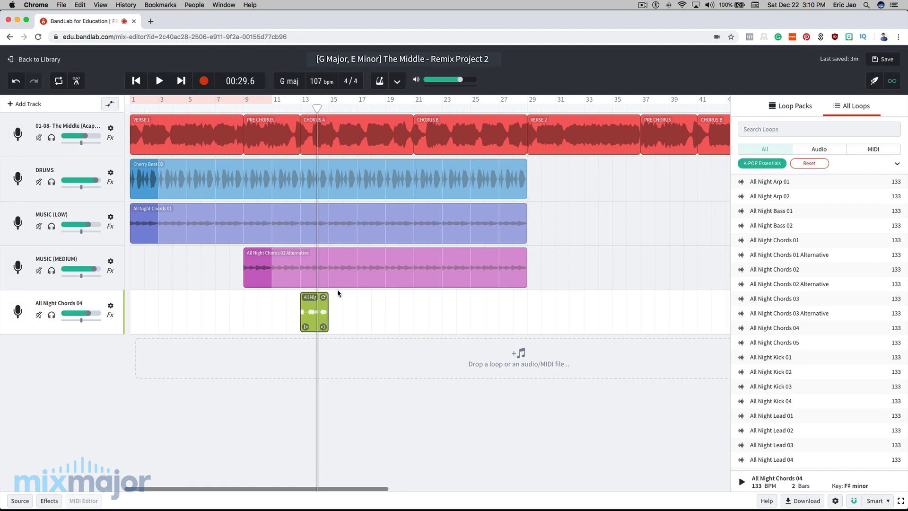
{"action": "left_click_drag", "start_coordinate": [326, 297], "coordinate": [522, 297]}
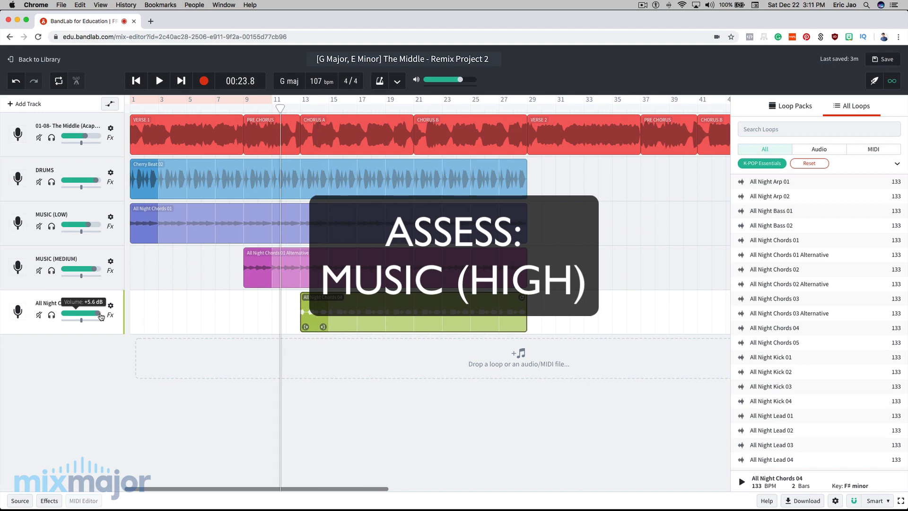
Step: Raise the All Night Chords 04 track's volume to about +5.6 dB and slightly lower the MUSIC (LOW) and MUSIC (MEDIUM) volumes
{"action": "left_click_drag", "start_coordinate": [88, 313], "coordinate": [98, 313]}
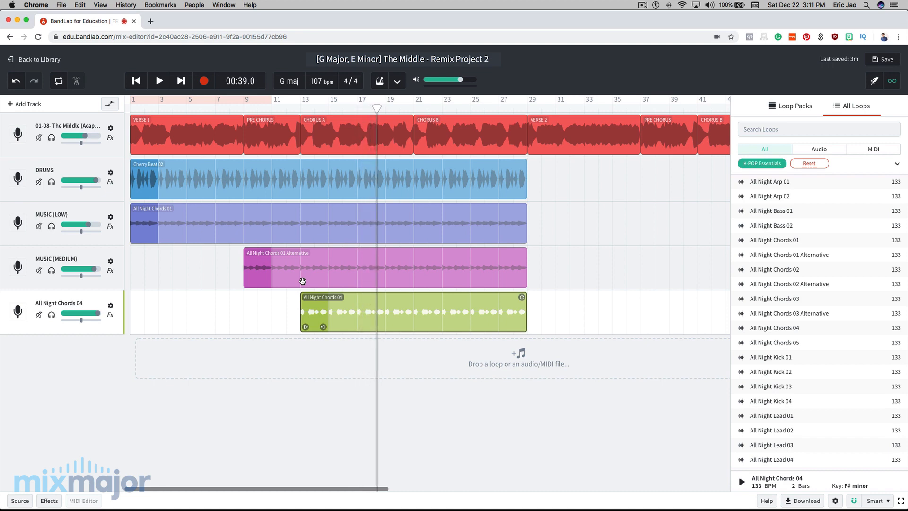
{"action": "left_click", "coordinate": [83, 232]}
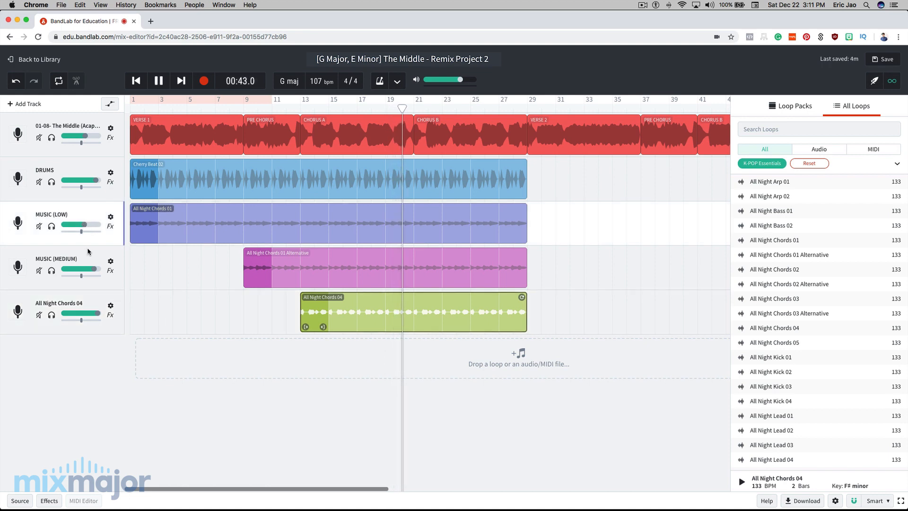
{"action": "left_click_drag", "start_coordinate": [94, 269], "coordinate": [90, 269]}
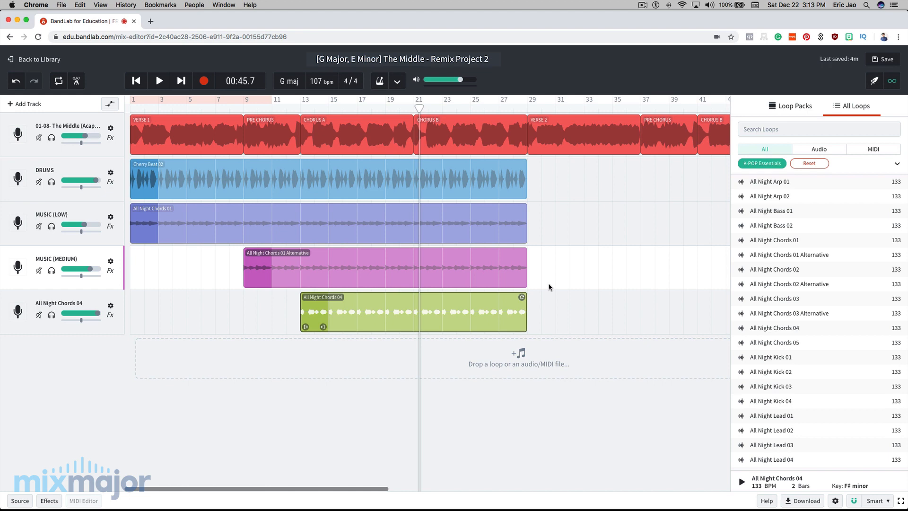
Step: Rename the All Night Chords 04 track as MUSIC (HIGH)
{"action": "double_click", "coordinate": [57, 303]}
{"action": "type", "text": "MUSIC (HIGHT"}
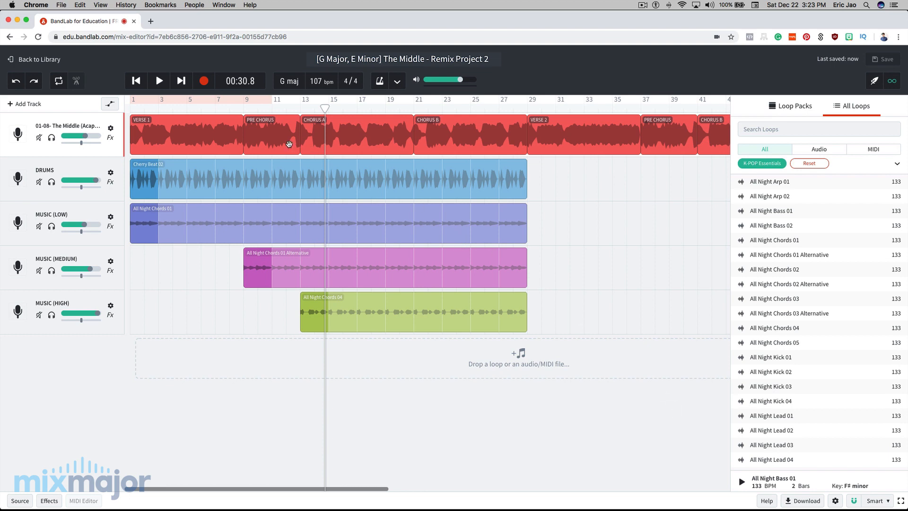
{"action": "left_click", "coordinate": [274, 142]}
{"action": "left_click", "coordinate": [346, 142]}
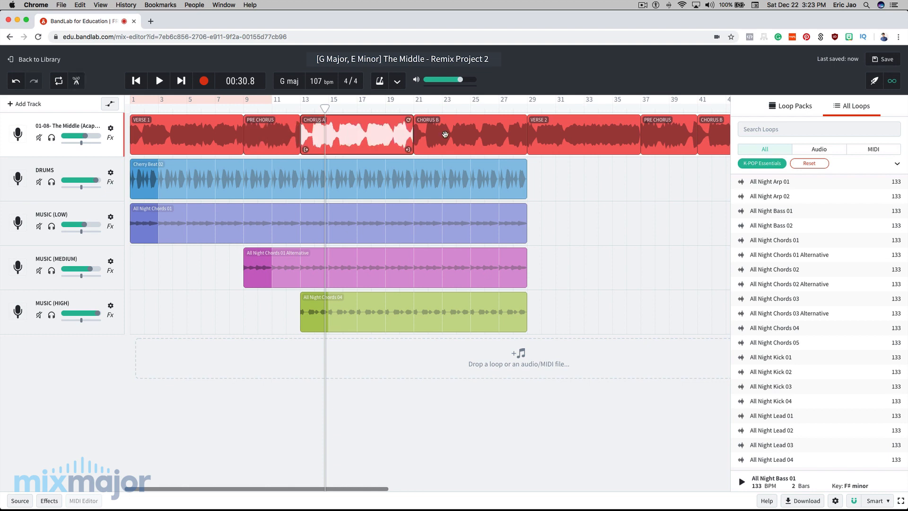
{"action": "left_click", "coordinate": [444, 134]}
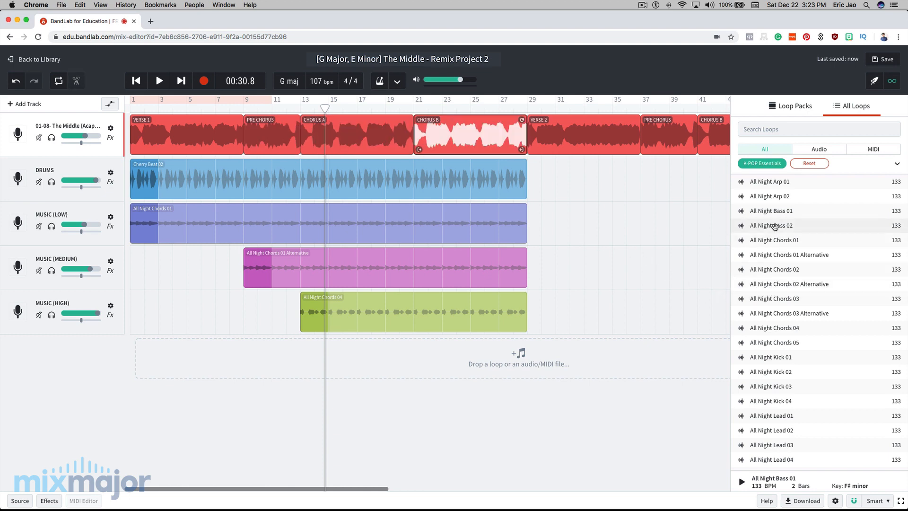
Step: Add All Night Bass 02 on a new track, looped from the first PRE CHORUS to the end of the first CHORUS B, and slightly lower its volume
{"action": "left_click_drag", "start_coordinate": [774, 225], "coordinate": [523, 344]}
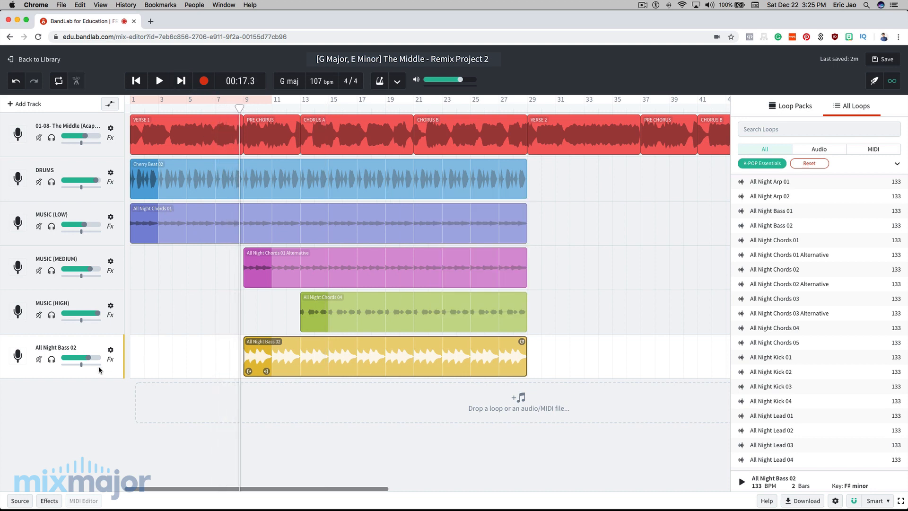
{"action": "mouse_move", "coordinate": [88, 360]}
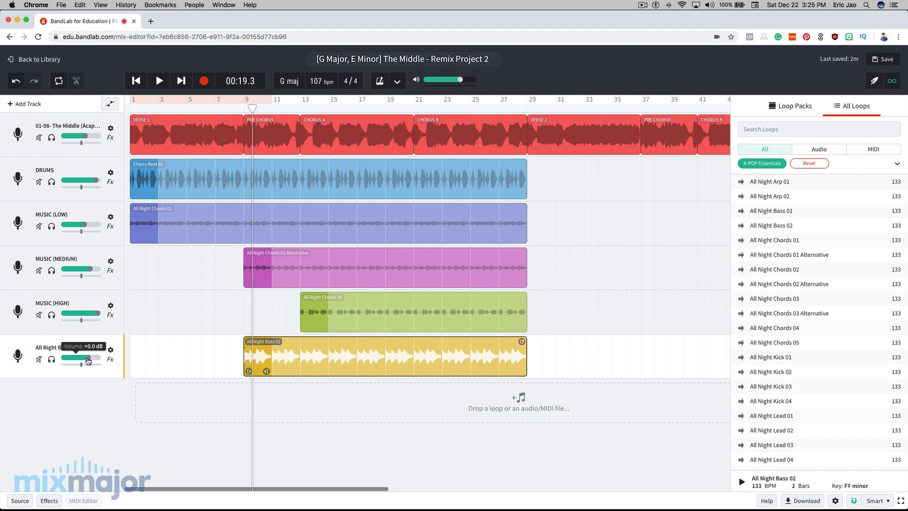
{"action": "left_click_drag", "start_coordinate": [88, 361], "coordinate": [85, 361]}
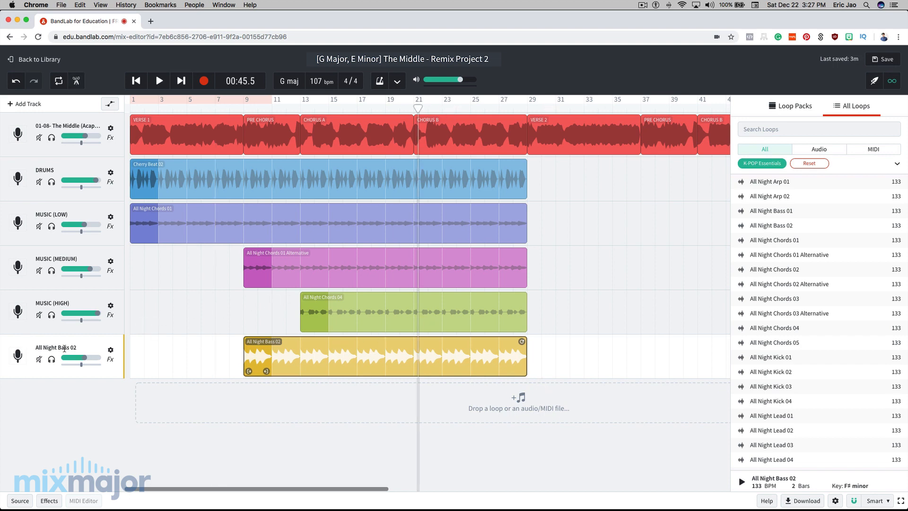
Step: Rename the All Night Bass 02 track as BASS
{"action": "triple_click", "coordinate": [64, 349]}
{"action": "type", "text": "BASS"}
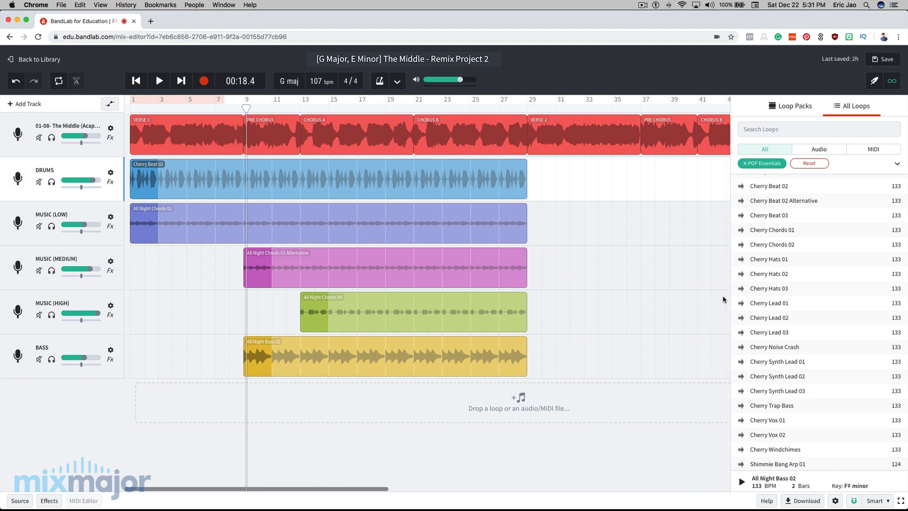
Step: Add Cherry Hats 02 on a new track, looped from VERSE 1 to the end of the first CHORUS B, and raise its volume slightly during playback
{"action": "left_click_drag", "start_coordinate": [792, 278], "coordinate": [523, 398]}
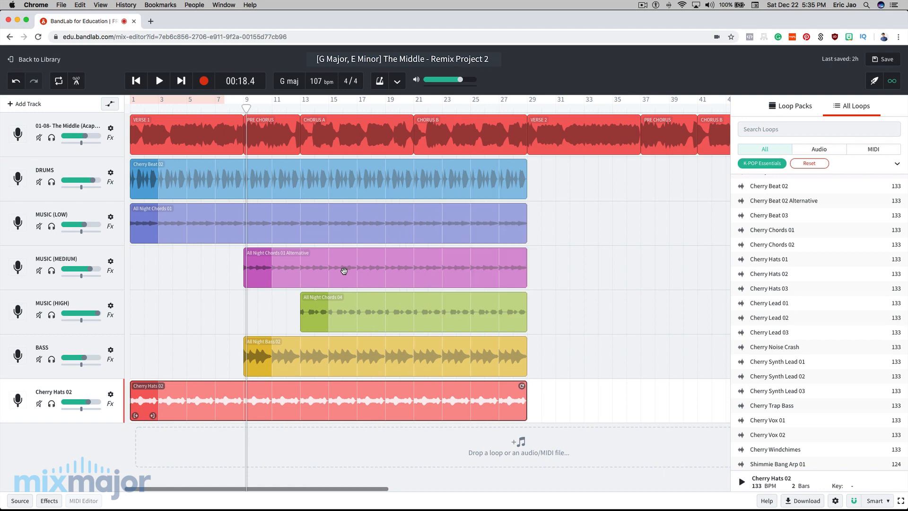
{"action": "left_click", "coordinate": [135, 114]}
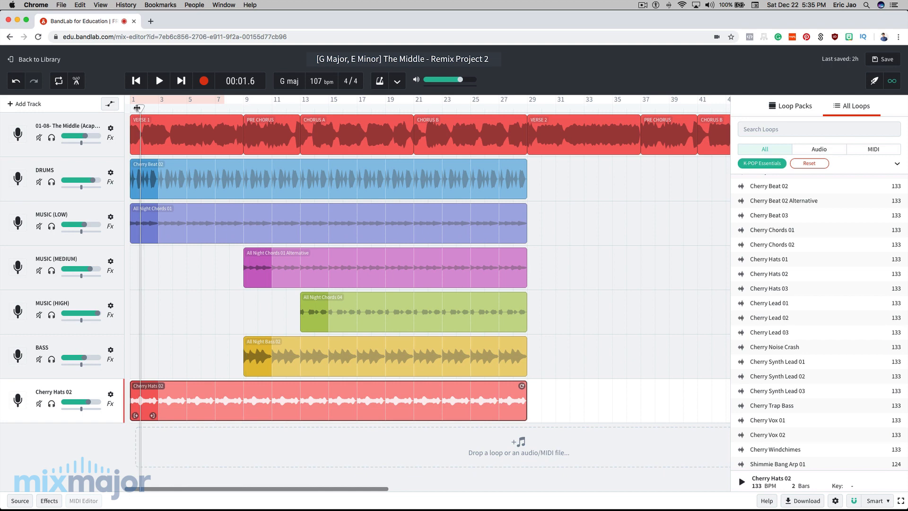
{"action": "key", "text": "space"}
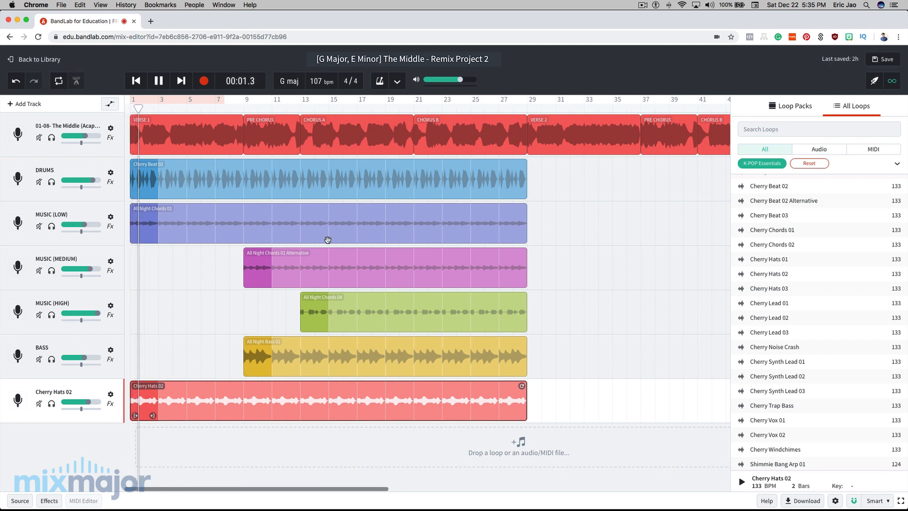
{"action": "left_click_drag", "start_coordinate": [89, 403], "coordinate": [95, 403]}
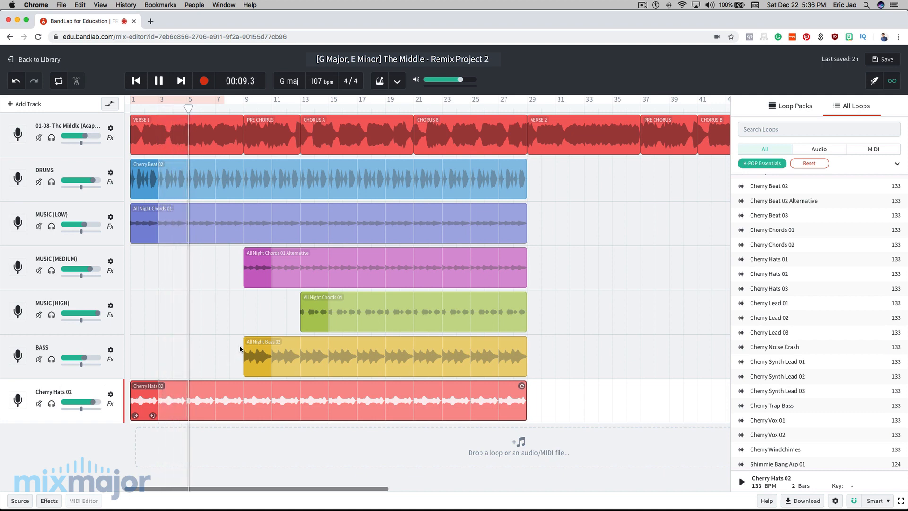
{"action": "left_click", "coordinate": [237, 114]}
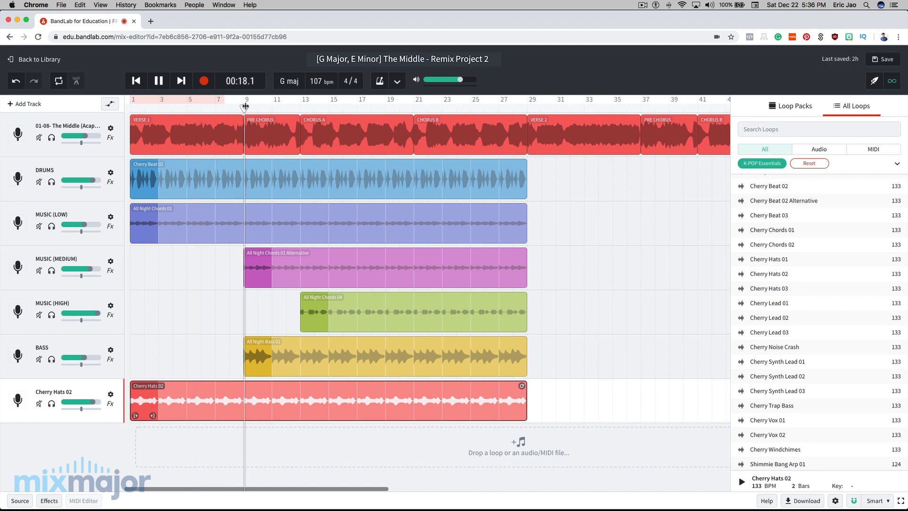
{"action": "left_click", "coordinate": [301, 110]}
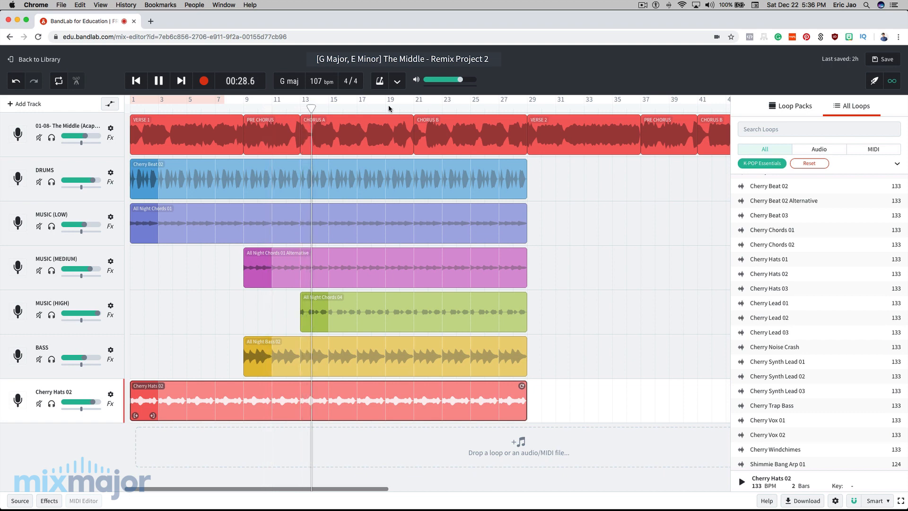
{"action": "key", "text": "space"}
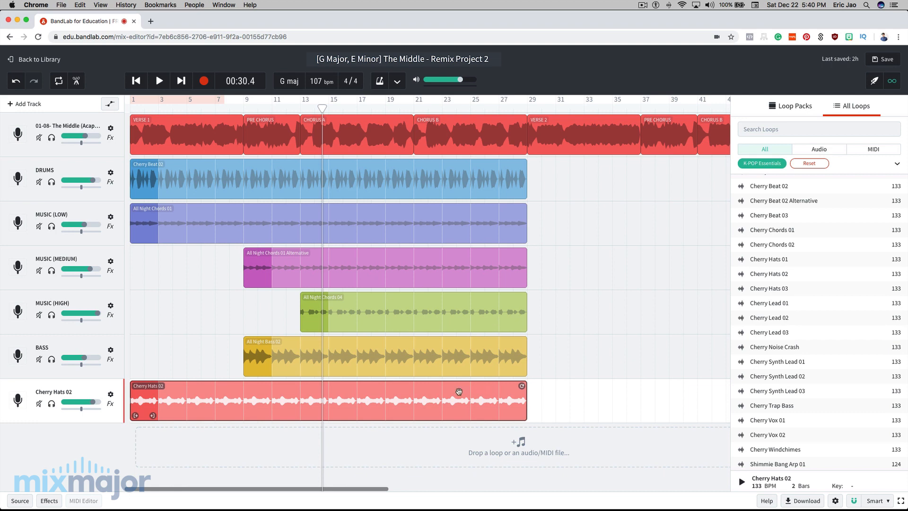
Step: Rename the Cherry Hats 02 track as HI HAT
{"action": "double_click", "coordinate": [53, 391]}
{"action": "type", "text": "HI"}
Step: Review the loop tracks one by one and the acapella's sections from VERSE 1 through the choruses after the bridge
{"action": "left_click", "coordinate": [298, 180]}
{"action": "key", "text": "Down"}
{"action": "key", "text": "Down"}
{"action": "key", "text": "Down"}
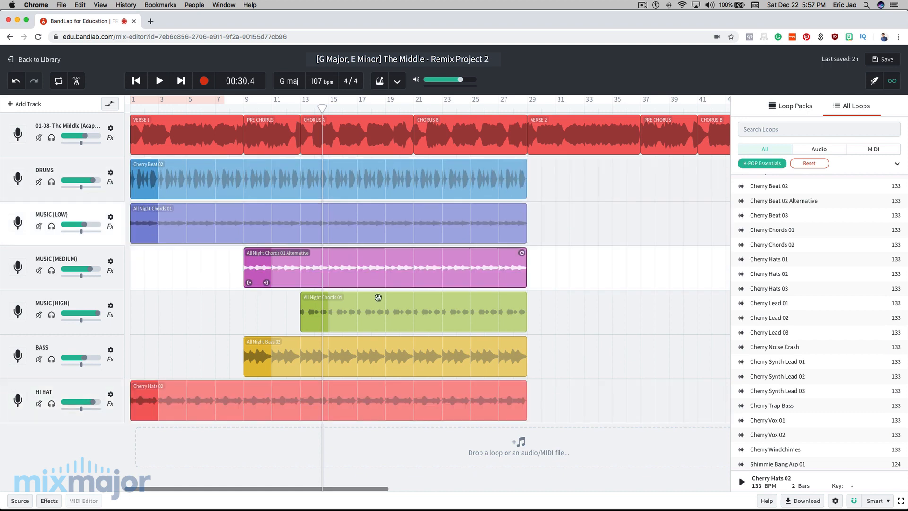
{"action": "key", "text": "Down"}
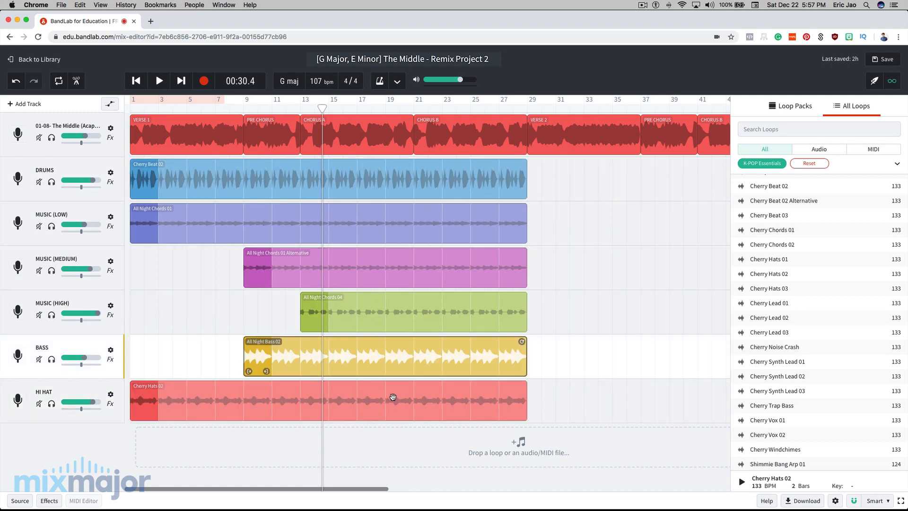
{"action": "key", "text": "Down"}
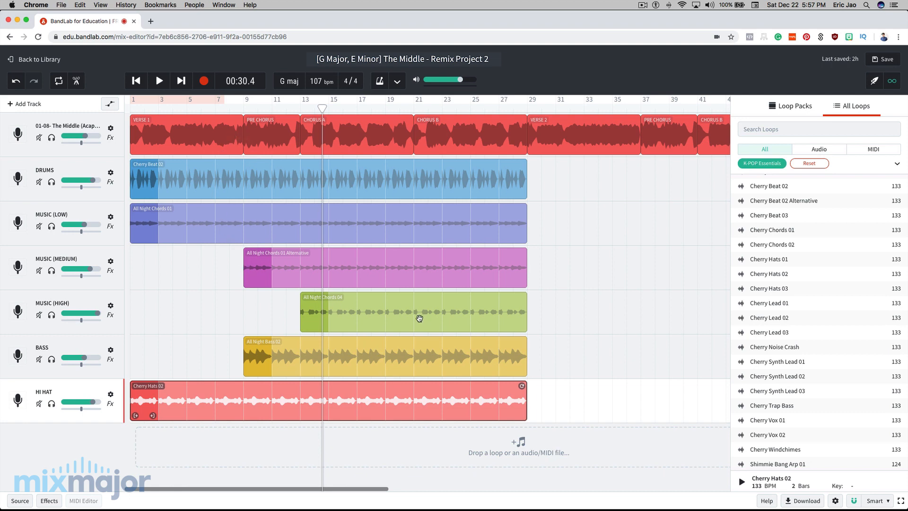
{"action": "left_click", "coordinate": [181, 122]}
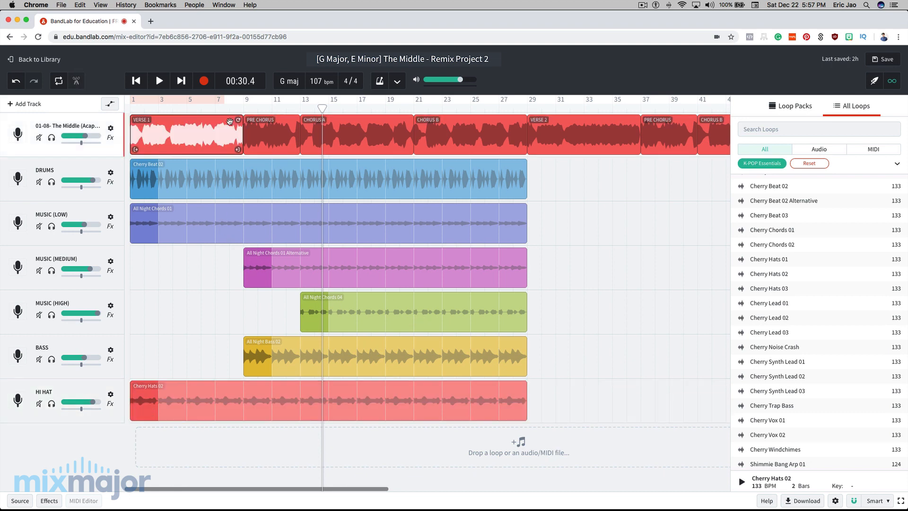
{"action": "left_click", "coordinate": [275, 132]}
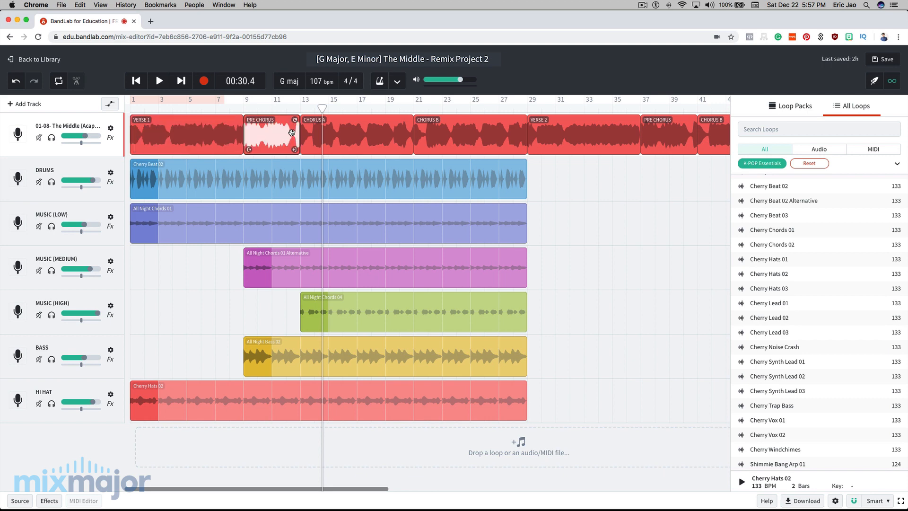
{"action": "left_click", "coordinate": [380, 132]}
{"action": "left_click", "coordinate": [477, 135]}
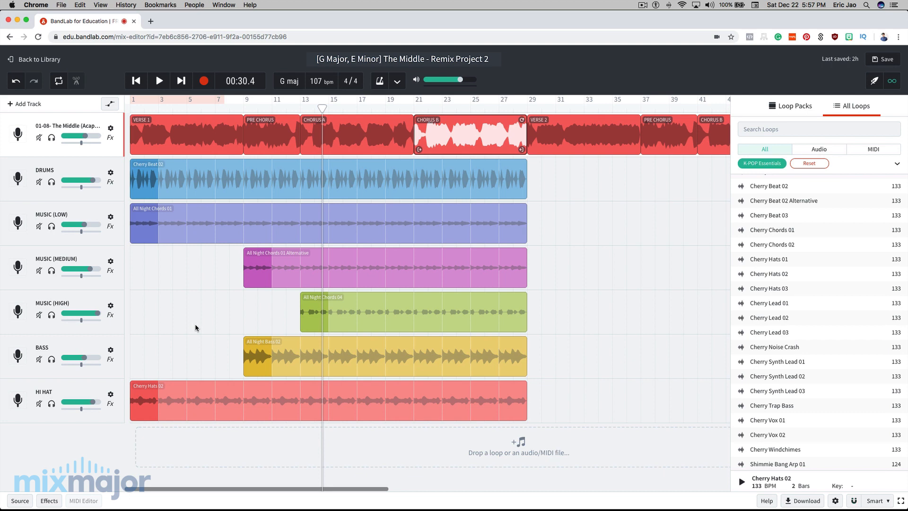
{"action": "key", "text": "super+minus"}
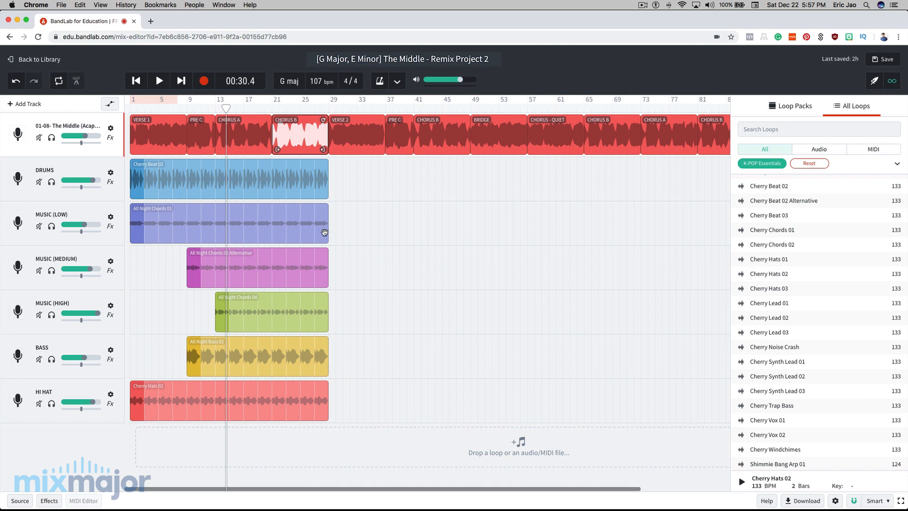
{"action": "left_click", "coordinate": [358, 137]}
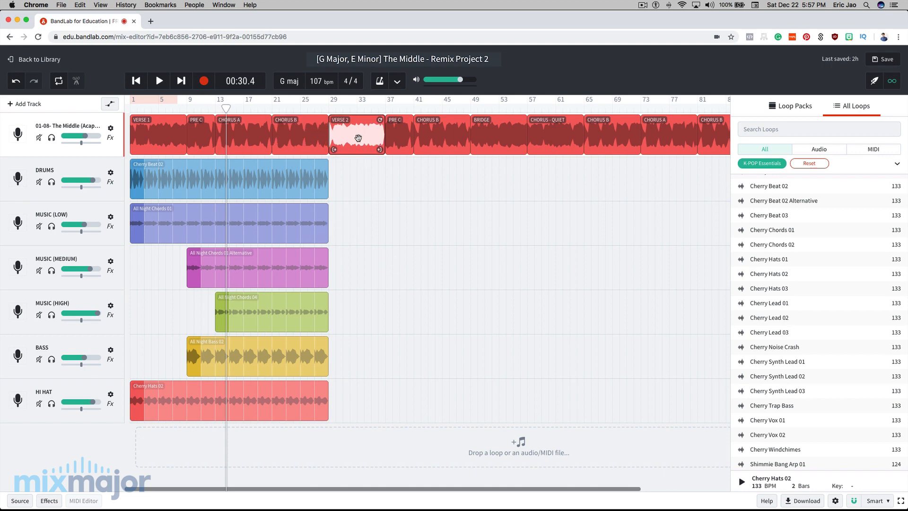
{"action": "left_click", "coordinate": [434, 136]}
{"action": "left_click", "coordinate": [547, 134]}
{"action": "left_click", "coordinate": [598, 135]}
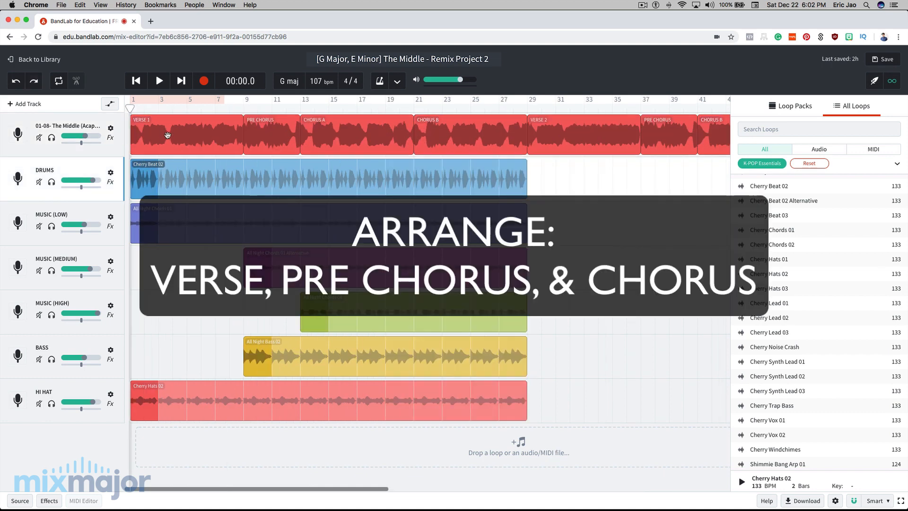
Step: Split the DRUMS loop at bar 5 and delete its part under the first half of VERSE 1
{"action": "left_click", "coordinate": [167, 134]}
{"action": "left_click", "coordinate": [174, 189]}
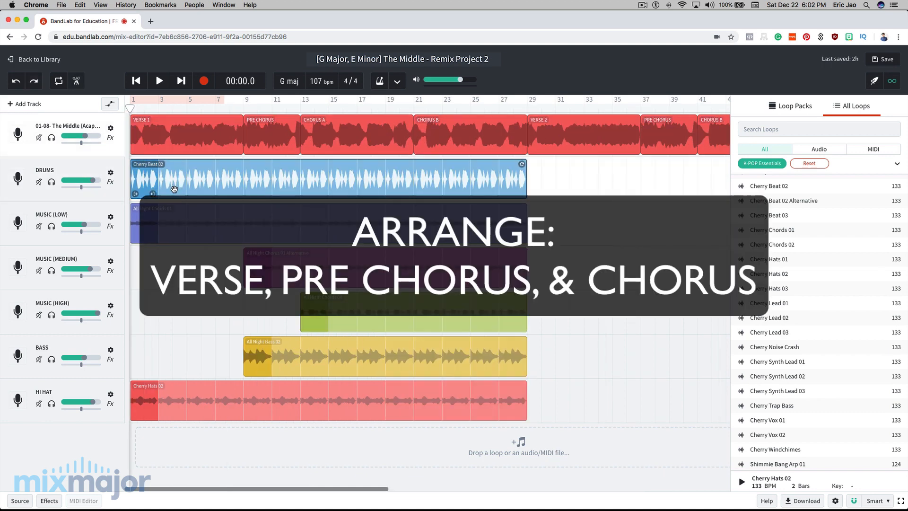
{"action": "left_click_drag", "start_coordinate": [131, 108], "coordinate": [187, 108]}
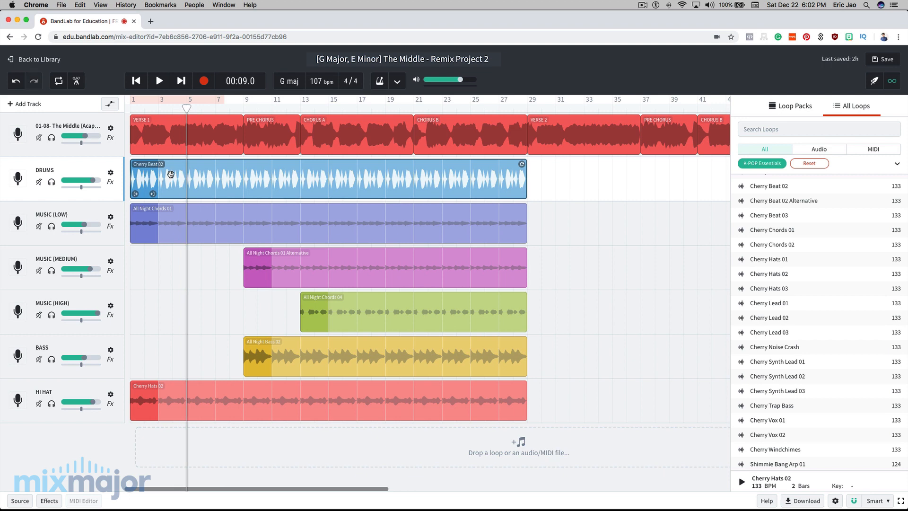
{"action": "key", "text": "s"}
{"action": "left_click", "coordinate": [166, 174]}
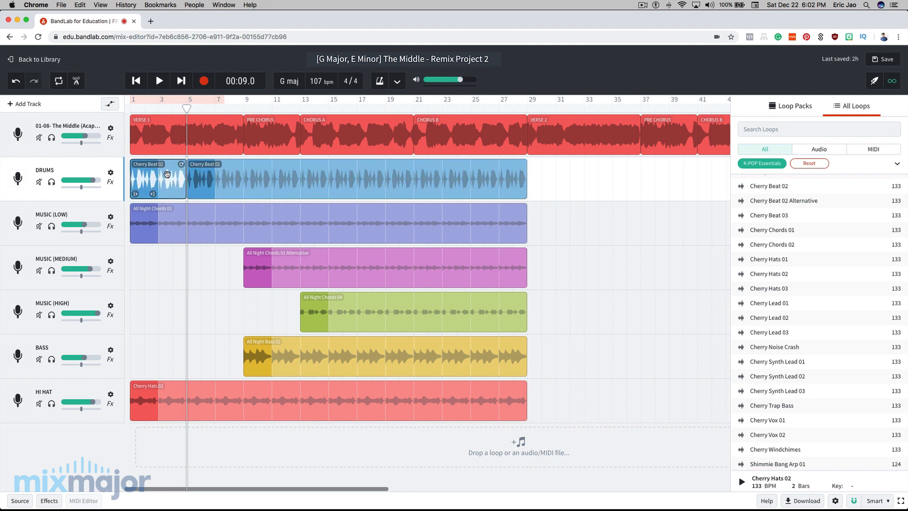
{"action": "key", "text": "Delete"}
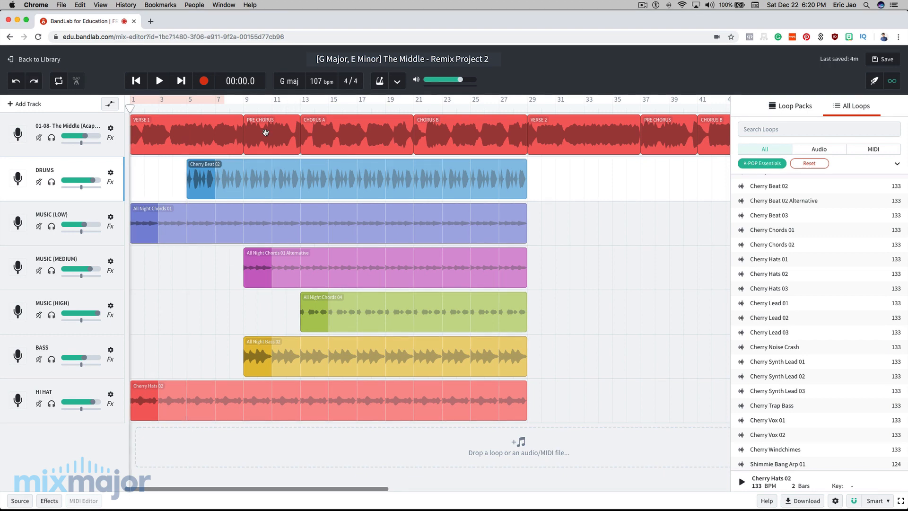
{"action": "left_click", "coordinate": [264, 140]}
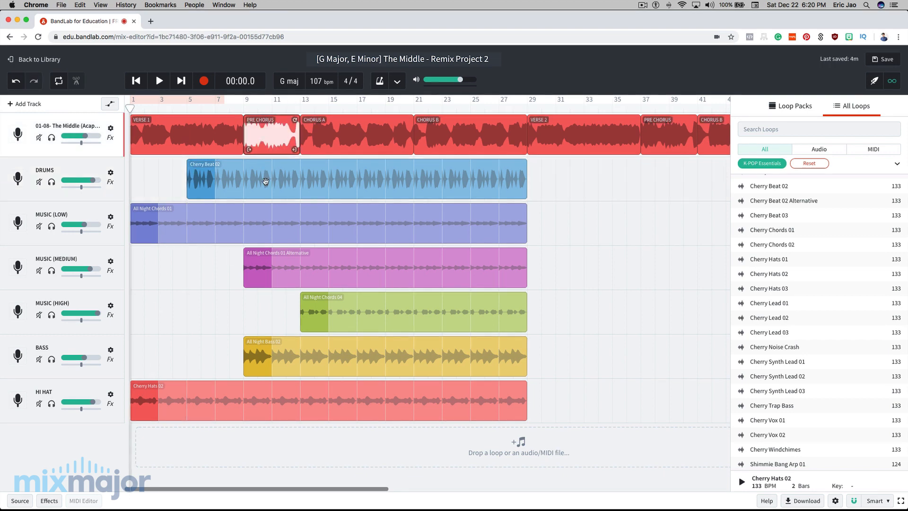
{"action": "left_click", "coordinate": [274, 275]}
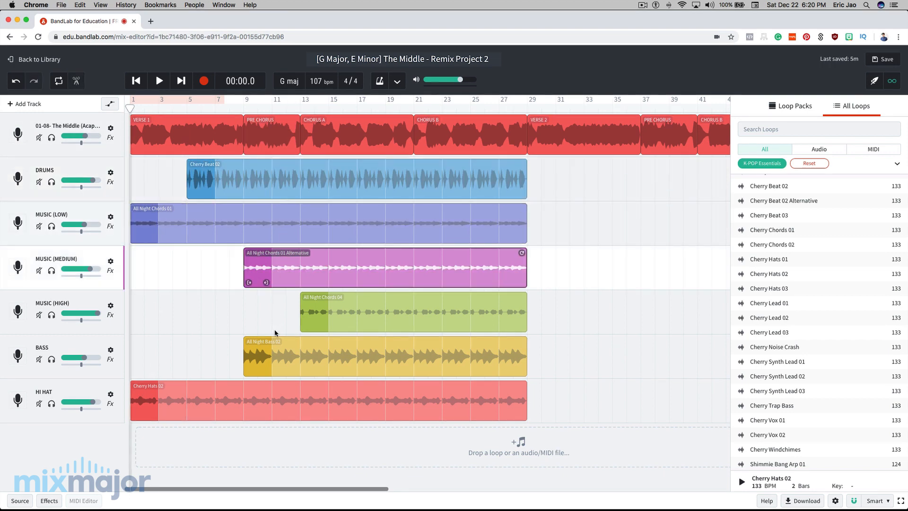
{"action": "left_click", "coordinate": [276, 369]}
Step: Split the DRUMS loop at bars 13 and 21 and delete the part under CHORUS A
{"action": "left_click", "coordinate": [336, 130]}
{"action": "left_click", "coordinate": [313, 183]}
{"action": "left_click_drag", "start_coordinate": [294, 108], "coordinate": [414, 111]}
{"action": "key", "text": "s"}
{"action": "left_click", "coordinate": [367, 177]}
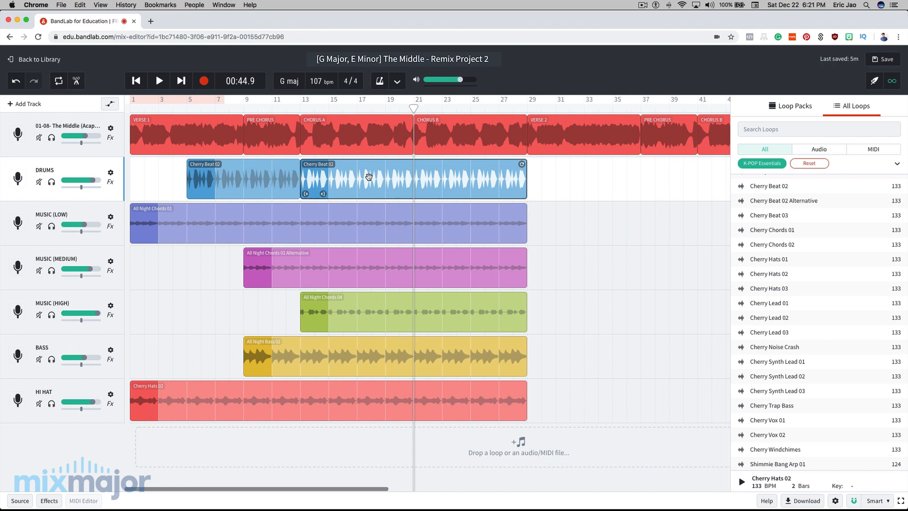
{"action": "key", "text": "s"}
{"action": "key", "text": "Delete"}
Step: Split the MUSIC (LOW) and MUSIC (MEDIUM) loops at the start and end of CHORUS A, bars 13 and 21
{"action": "left_click", "coordinate": [304, 109]}
{"action": "left_click", "coordinate": [321, 228]}
{"action": "key", "text": "s"}
{"action": "left_click", "coordinate": [311, 263]}
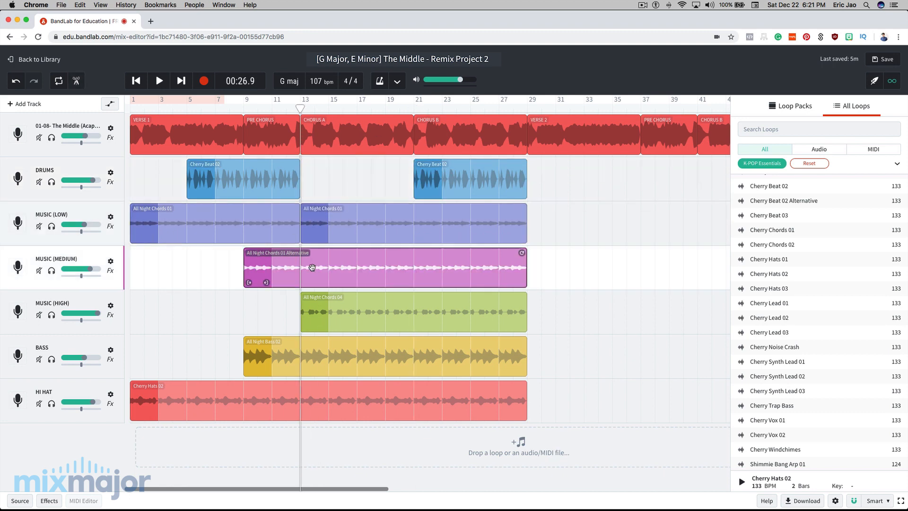
{"action": "key", "text": "s"}
{"action": "left_click", "coordinate": [418, 105]}
{"action": "left_click", "coordinate": [406, 227]}
{"action": "key", "text": "s"}
{"action": "left_click", "coordinate": [400, 263]}
{"action": "key", "text": "s"}
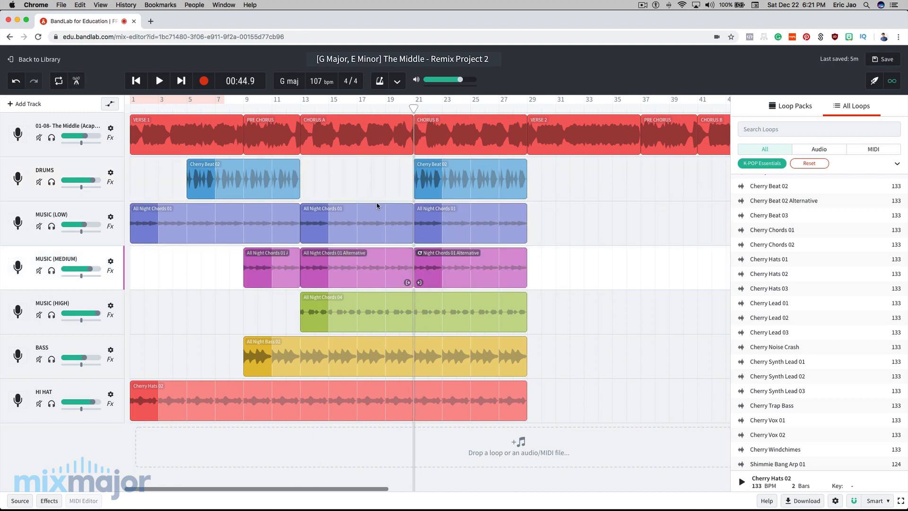
Step: Delete the MUSIC (LOW) and MUSIC (MEDIUM) regions under CHORUS A
{"action": "left_click", "coordinate": [376, 212]}
{"action": "key", "text": "Delete"}
{"action": "left_click", "coordinate": [365, 262]}
{"action": "key", "text": "Delete"}
Step: Split the BASS loop at bars 13 and 21 and delete the part under CHORUS A
{"action": "left_click", "coordinate": [301, 108]}
{"action": "left_click", "coordinate": [312, 355]}
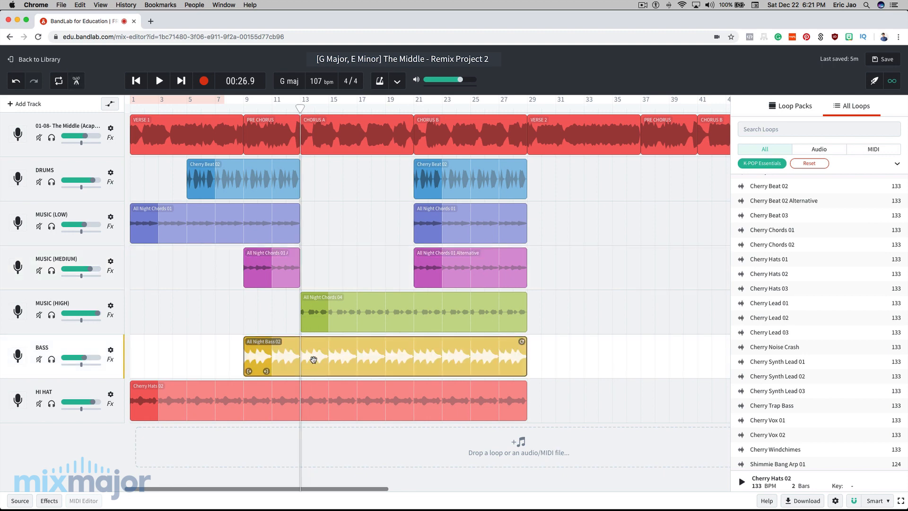
{"action": "key", "text": "s"}
{"action": "left_click", "coordinate": [414, 106]}
{"action": "key", "text": "s"}
{"action": "left_click", "coordinate": [399, 354]}
{"action": "key", "text": "Delete"}
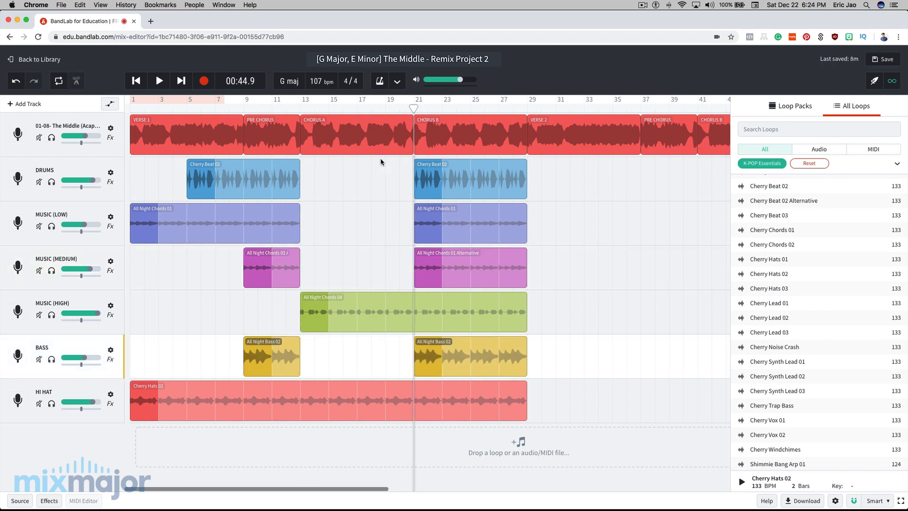
{"action": "left_click", "coordinate": [455, 129]}
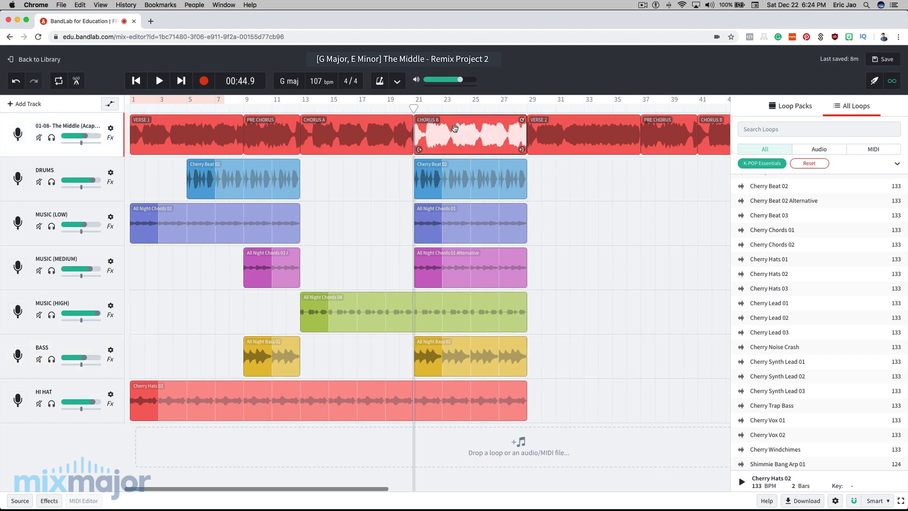
{"action": "left_click", "coordinate": [457, 169]}
{"action": "left_click", "coordinate": [455, 226]}
{"action": "left_click", "coordinate": [457, 254]}
{"action": "left_click", "coordinate": [459, 328]}
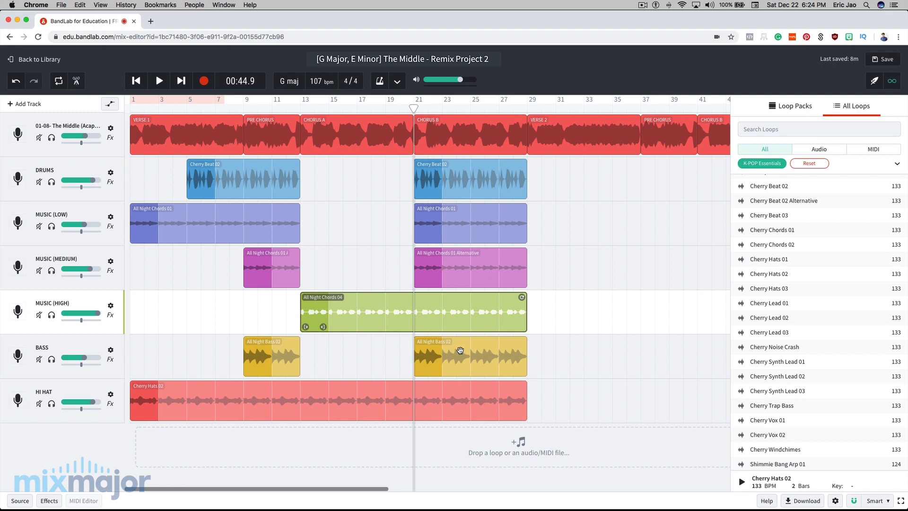
Step: Play back the layered arrangement through the end of the first CHORUS B
{"action": "left_click", "coordinate": [460, 351]}
{"action": "left_click", "coordinate": [459, 402]}
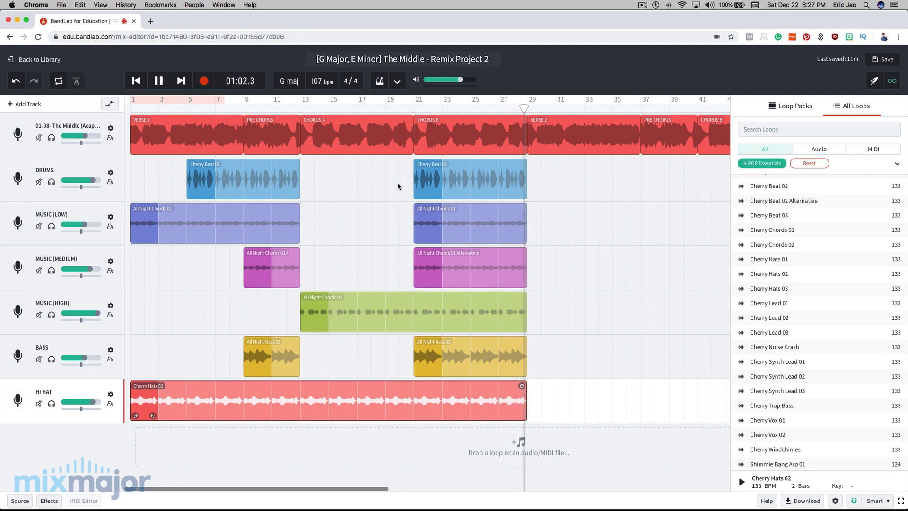
{"action": "key", "text": "space"}
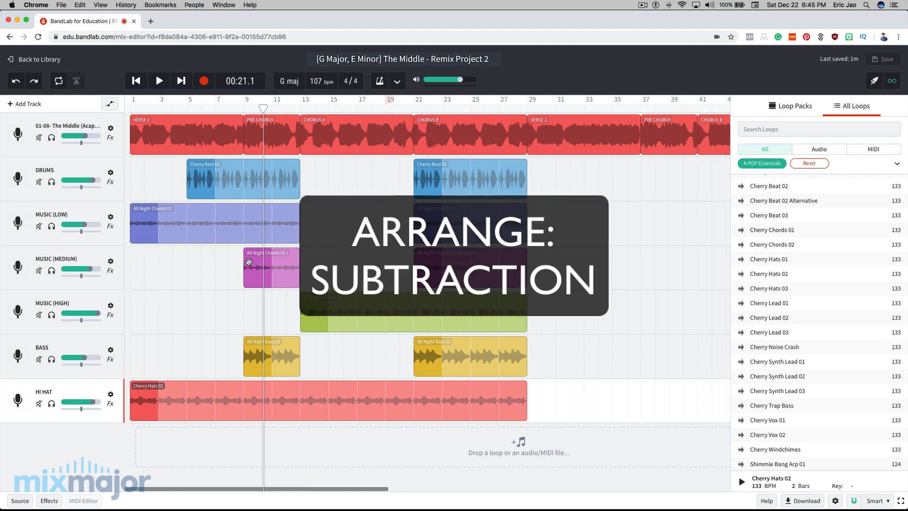
Step: Split the DRUMS, MUSIC (LOW) and HI HAT loops half a bar before PRE CHORUS and at its start, bar 9
{"action": "left_click", "coordinate": [253, 135]}
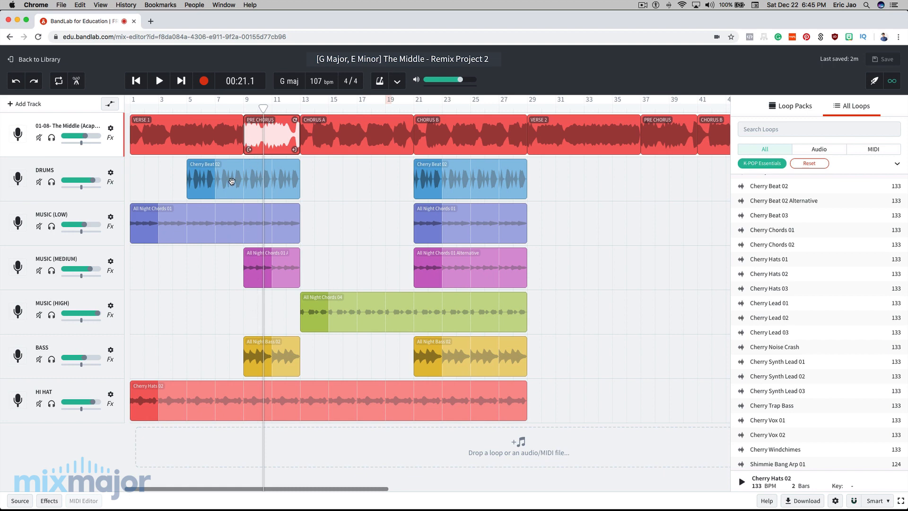
{"action": "scroll", "coordinate": [232, 181], "scroll_direction": "up", "scroll_amount": 5}
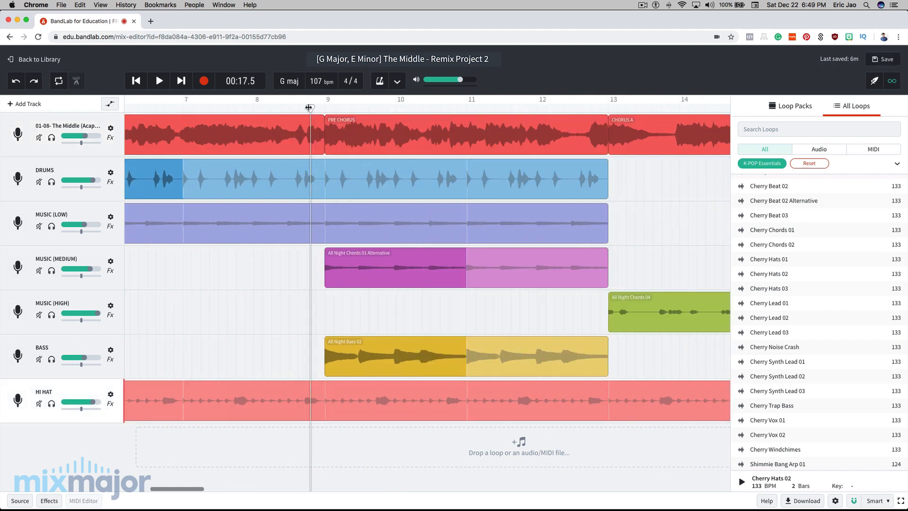
{"action": "left_click_drag", "start_coordinate": [310, 107], "coordinate": [289, 107]}
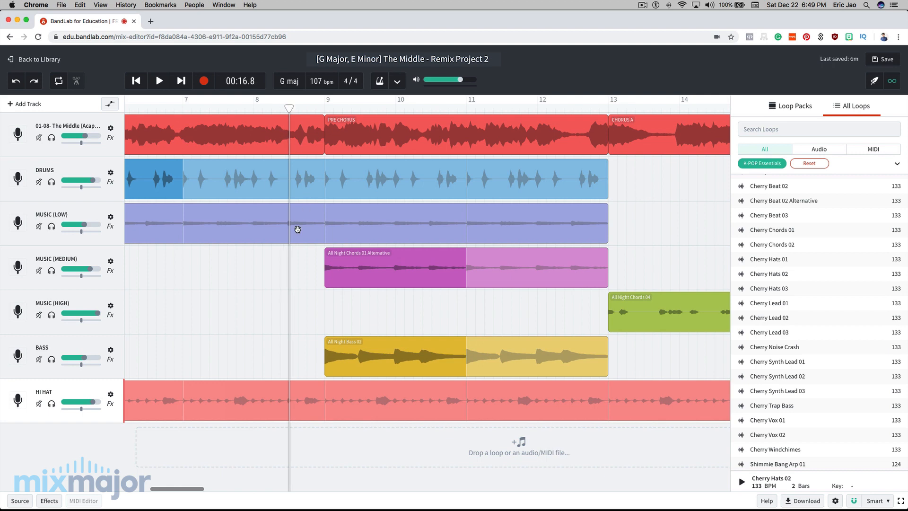
{"action": "left_click", "coordinate": [301, 174]}
{"action": "key", "text": "s"}
{"action": "left_click", "coordinate": [296, 233]}
{"action": "key", "text": "s"}
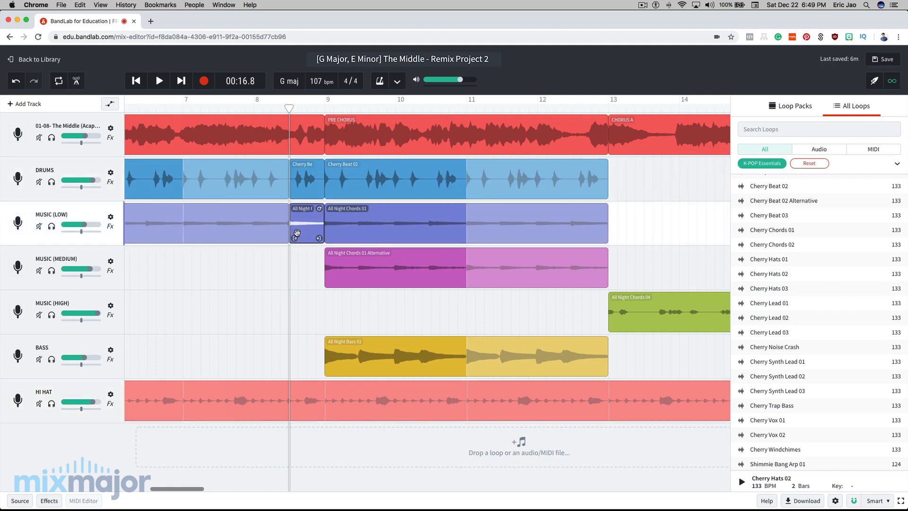
{"action": "left_click", "coordinate": [306, 391]}
{"action": "key", "text": "s"}
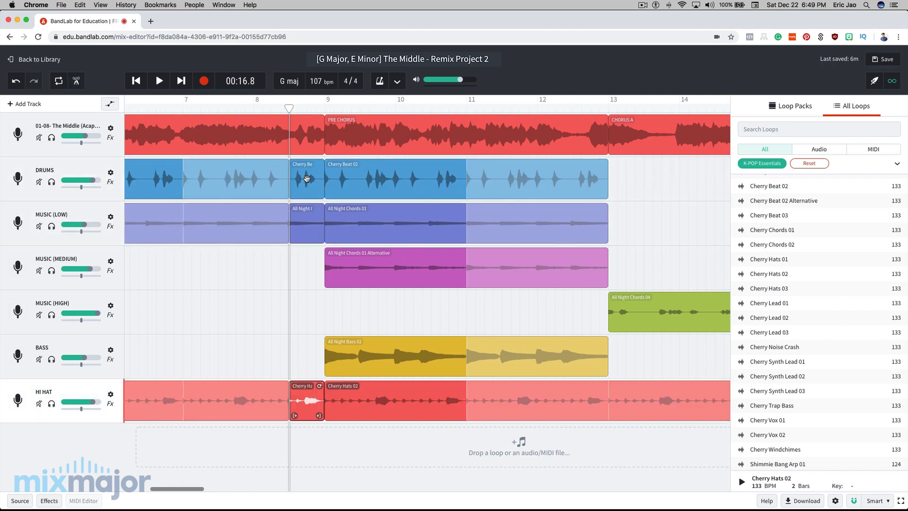
Step: Delete the half-bar DRUMS, MUSIC (LOW) and HI HAT regions just before PRE CHORUS
{"action": "left_click", "coordinate": [306, 178]}
{"action": "key", "text": "Delete"}
{"action": "left_click", "coordinate": [305, 222]}
{"action": "key", "text": "Delete"}
{"action": "left_click", "coordinate": [304, 387]}
{"action": "key", "text": "Delete"}
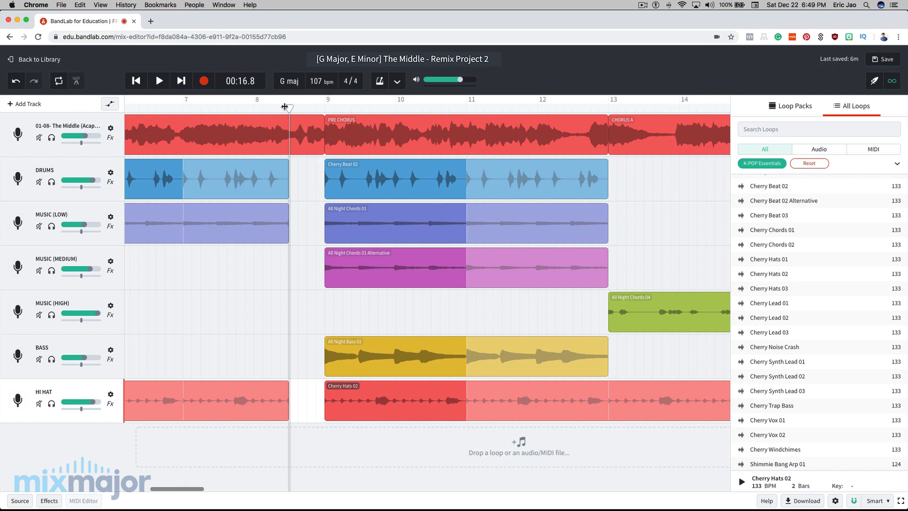
Step: Remove the short HI HAT region before PRE CHORUS again and play back the transition from bar 7
{"action": "left_click_drag", "start_coordinate": [286, 108], "coordinate": [182, 108]}
{"action": "left_click", "coordinate": [309, 398]}
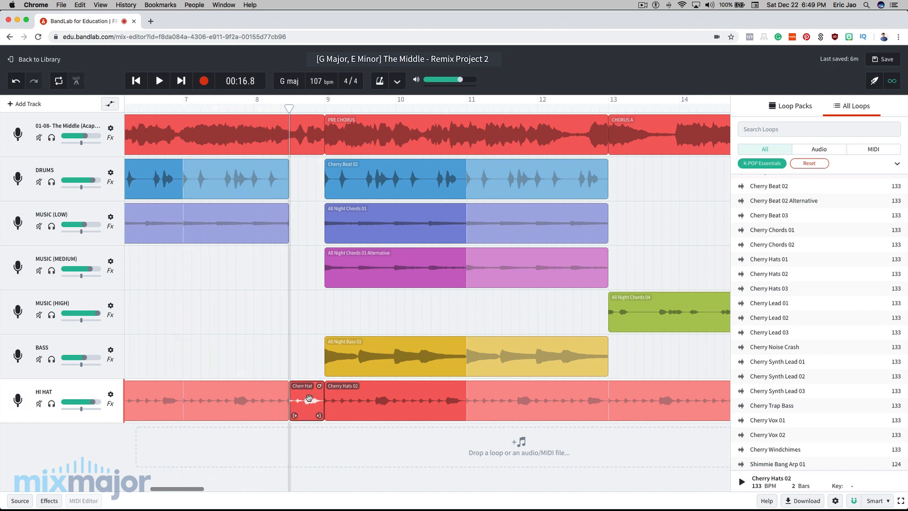
{"action": "key", "text": "Delete"}
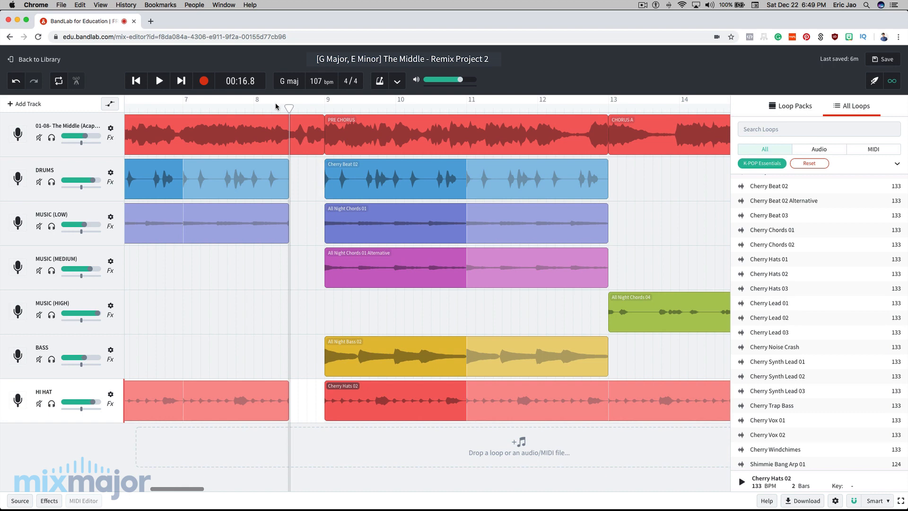
{"action": "left_click_drag", "start_coordinate": [286, 108], "coordinate": [181, 107]}
{"action": "key", "text": "space"}
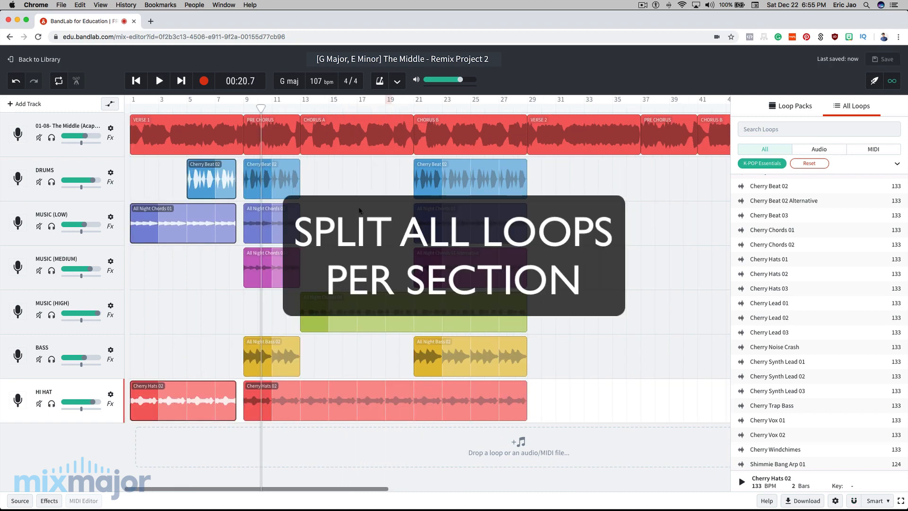
Step: Split the HI HAT loop at bars 13 and 21 and the MUSIC (HIGH) loop at bar 21, matching the chorus sections
{"action": "key", "text": "super+Left"}
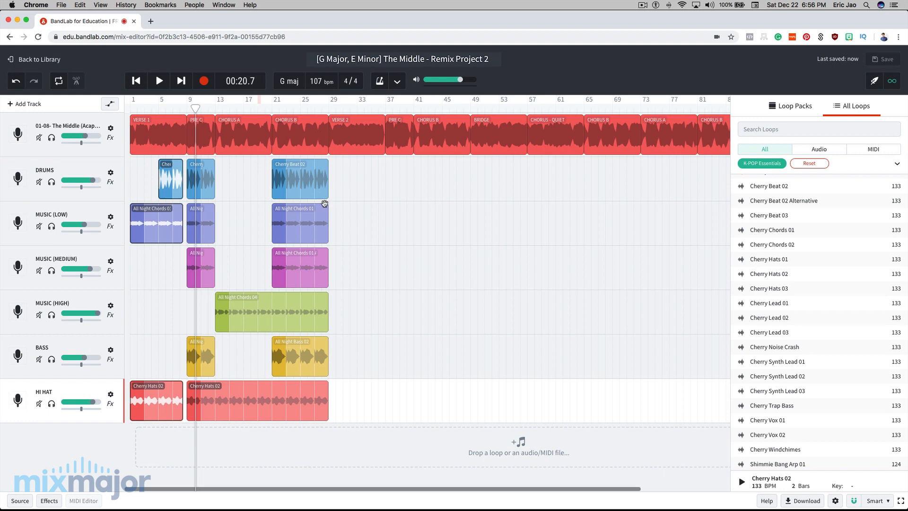
{"action": "key", "text": "super+Right"}
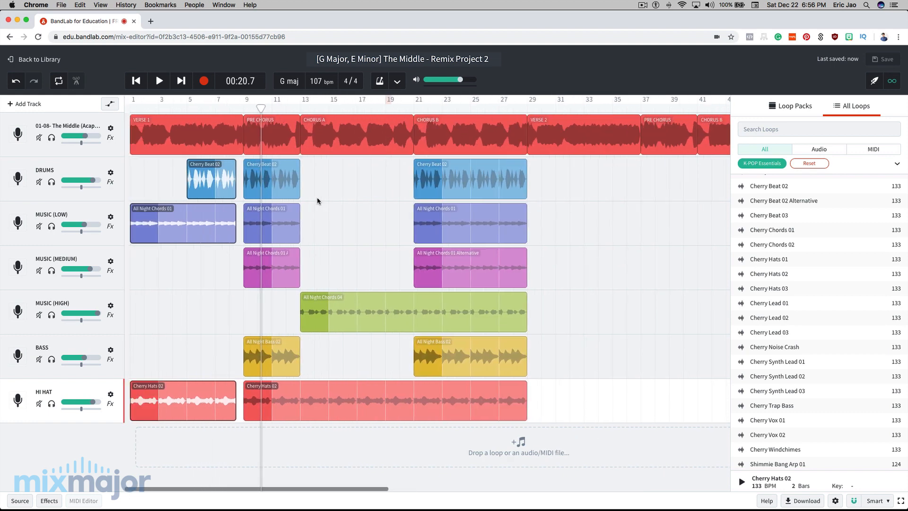
{"action": "left_click_drag", "start_coordinate": [259, 107], "coordinate": [414, 109]}
{"action": "left_click", "coordinate": [307, 403]}
{"action": "key", "text": "s"}
{"action": "left_click", "coordinate": [385, 395]}
{"action": "key", "text": "s"}
{"action": "left_click", "coordinate": [461, 144]}
{"action": "left_click_drag", "start_coordinate": [538, 417], "coordinate": [431, 309]}
{"action": "key", "text": "s"}
{"action": "left_click", "coordinate": [548, 302]}
{"action": "left_click_drag", "start_coordinate": [353, 260], "coordinate": [344, 382]}
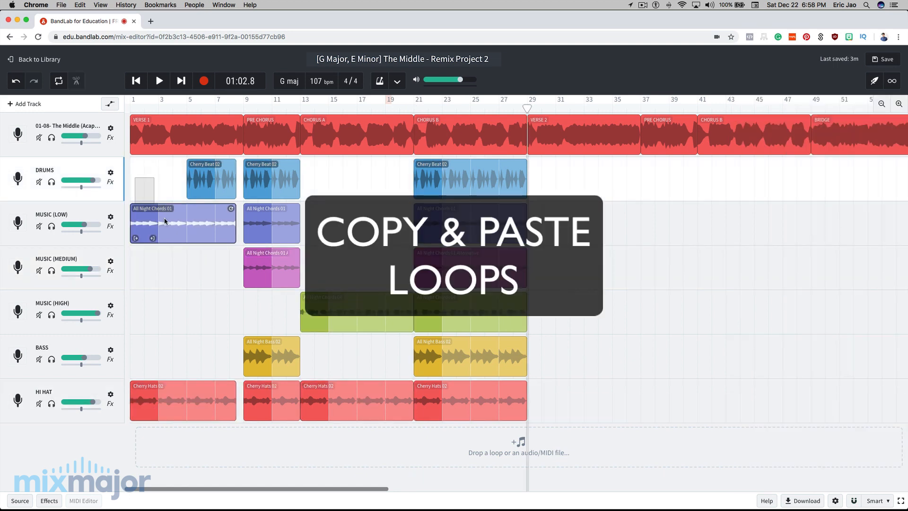
Step: Copy the VERSE 1 and PRE CHORUS loops into VERSE 2 at bar 29 and the second PRE CHORUS at bar 37
{"action": "left_click_drag", "start_coordinate": [240, 411], "coordinate": [280, 177]}
{"action": "key", "text": "super+c"}
{"action": "left_click_drag", "start_coordinate": [633, 109], "coordinate": [640, 109]}
{"action": "key", "text": "super+v"}
Step: Copy the first CHORUS B loops of all six loop tracks into the CHORUS B section at bar 41
{"action": "scroll", "coordinate": [258, 201], "scroll_direction": "right", "scroll_amount": 2}
{"action": "left_click_drag", "start_coordinate": [220, 233], "coordinate": [315, 431]}
{"action": "key", "text": "super+c"}
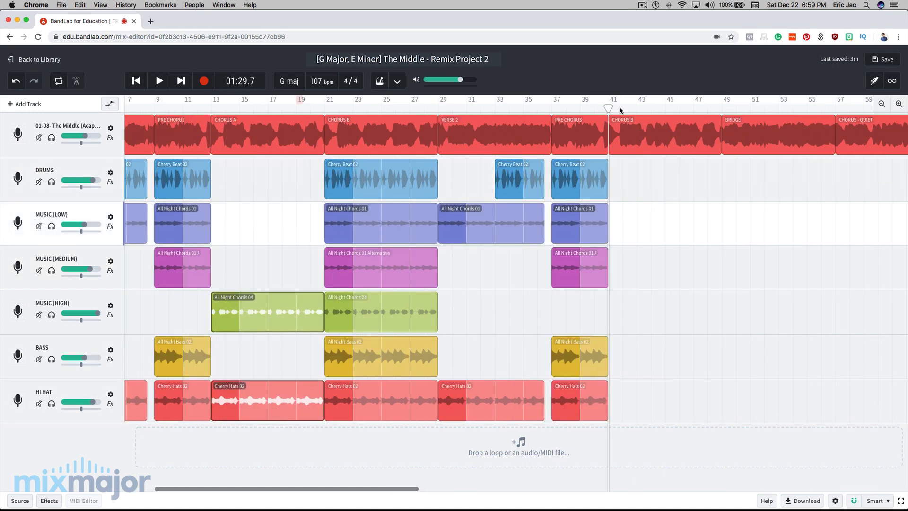
{"action": "key", "text": "super+v"}
{"action": "scroll", "coordinate": [454, 252], "scroll_direction": "right", "scroll_amount": 4}
{"action": "scroll", "coordinate": [453, 253], "scroll_direction": "left", "scroll_amount": 2}
{"action": "left_click", "coordinate": [298, 182]}
{"action": "left_click", "coordinate": [298, 226], "text": "shift"}
{"action": "left_click", "coordinate": [298, 274], "text": "shift"}
{"action": "left_click_drag", "start_coordinate": [521, 188], "coordinate": [583, 315]}
{"action": "key", "text": "Delete"}
{"action": "left_click", "coordinate": [514, 105]}
{"action": "key", "text": "super+v"}
{"action": "scroll", "coordinate": [512, 126], "scroll_direction": "left", "scroll_amount": 2}
{"action": "key", "text": "super+="}
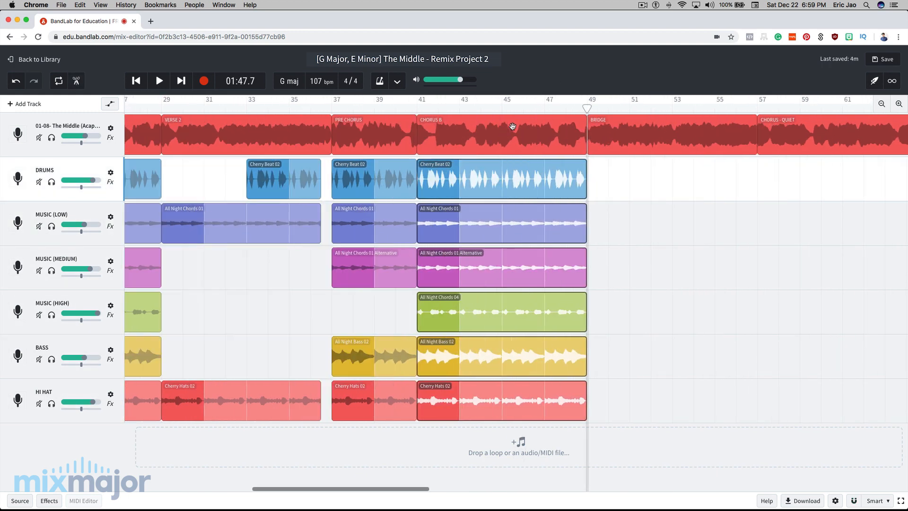
Step: Copy the first CHORUS A and CHORUS B loops into CHORUS - QUIET and the CHORUS B after it, starting at bar 57
{"action": "key", "text": "super+-"}
{"action": "key", "text": "super+-"}
{"action": "key", "text": "super+-"}
{"action": "key", "text": "super+="}
{"action": "left_click_drag", "start_coordinate": [219, 173], "coordinate": [287, 396]}
{"action": "left_click_drag", "start_coordinate": [472, 109], "coordinate": [532, 109]}
{"action": "key", "text": "super+v"}
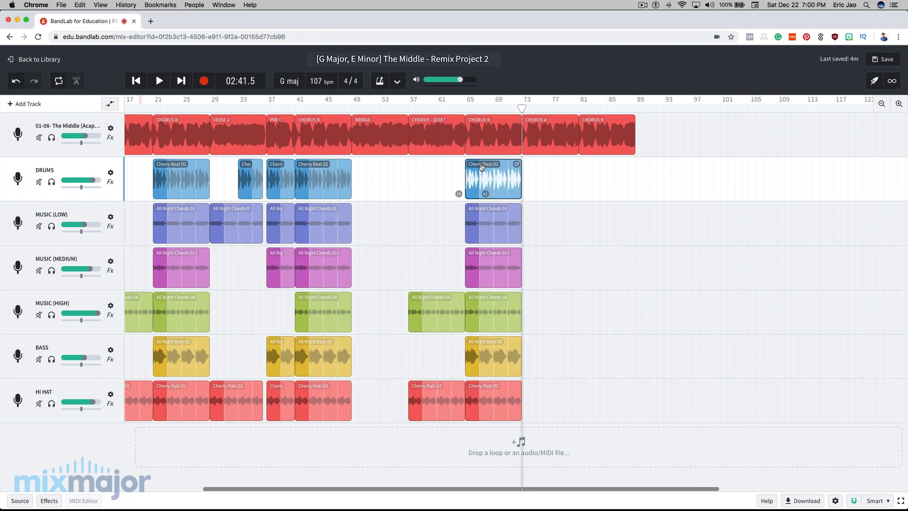
Step: Copy the CHORUS B loops at bar 65 into the final CHORUS A and CHORUS B, bars 73 and 81
{"action": "left_click_drag", "start_coordinate": [489, 182], "coordinate": [576, 389]}
{"action": "key", "text": "super+c"}
{"action": "key", "text": "super+v"}
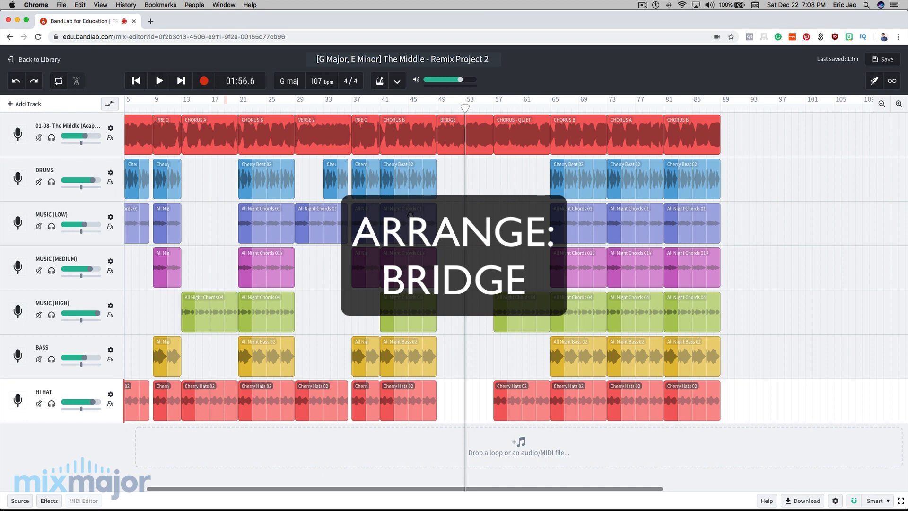
Step: Copy the MUSIC (LOW) and HI HAT loops from the CHORUS B at bar 41 into BRIDGE, starting at bar 49
{"action": "left_click", "coordinate": [411, 214]}
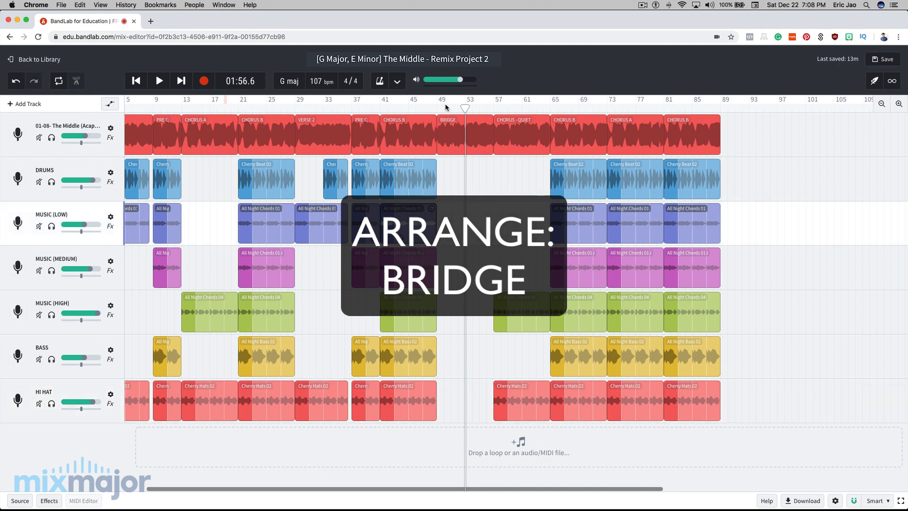
{"action": "key", "text": "super+c"}
{"action": "key", "text": "super+v"}
{"action": "left_click", "coordinate": [446, 398]}
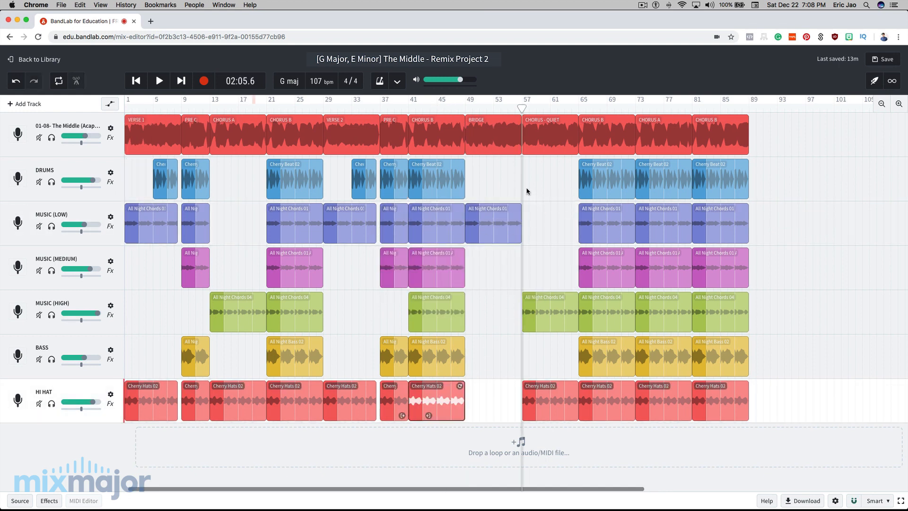
{"action": "left_click", "coordinate": [465, 108]}
{"action": "key", "text": "super+v"}
Step: Split the BRIDGE's HI HAT loop at bar 53, delete its first half and play back the section
{"action": "left_click_drag", "start_coordinate": [503, 110], "coordinate": [493, 108]}
{"action": "key", "text": "s"}
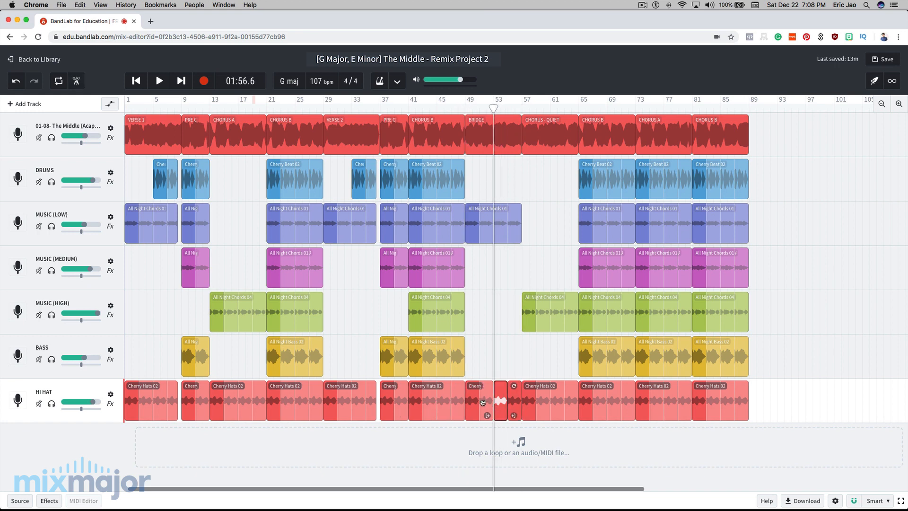
{"action": "left_click", "coordinate": [483, 405]}
{"action": "key", "text": "Delete"}
{"action": "left_click", "coordinate": [456, 107]}
{"action": "key", "text": "space"}
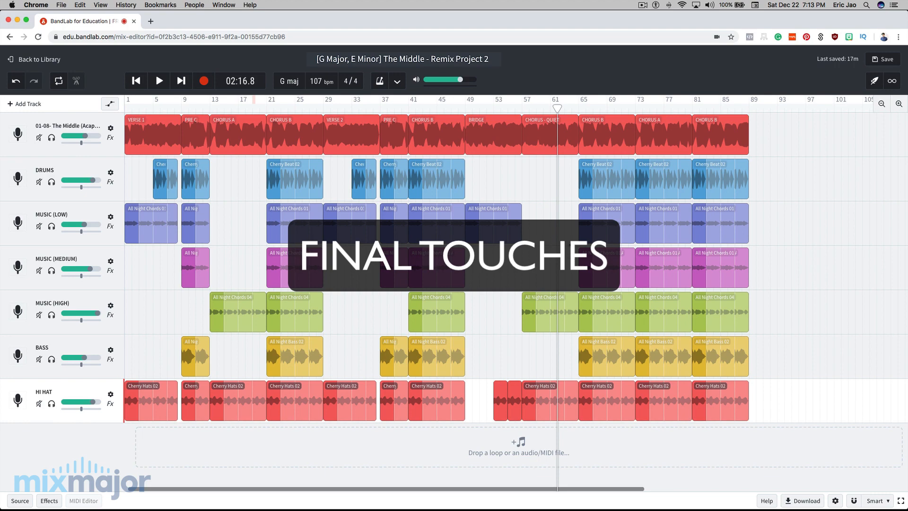
Step: Shorten the HI HAT and MUSIC (HIGH) loops under CHORUS - QUIET to end half a bar before CHORUS B at bar 65
{"action": "key", "text": "super+Right"}
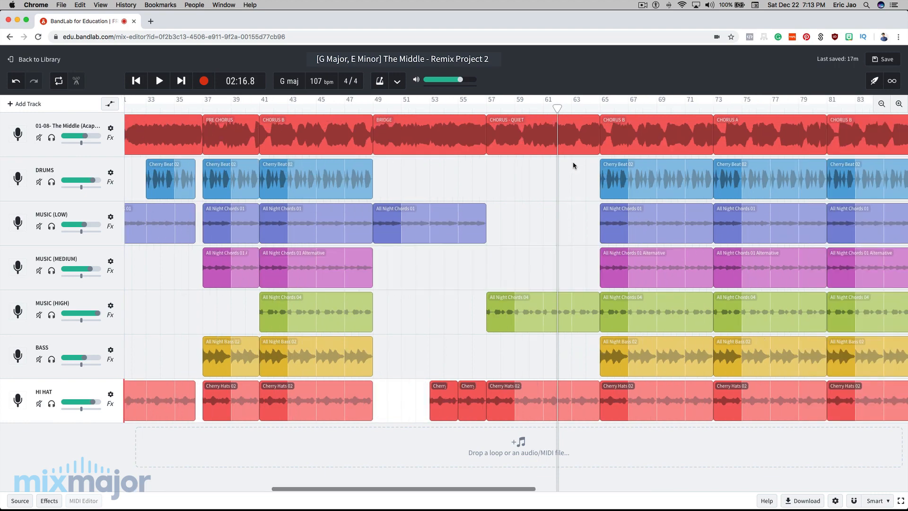
{"action": "key", "text": "super+Right"}
{"action": "key", "text": "super+Right"}
{"action": "key", "text": "super+Left"}
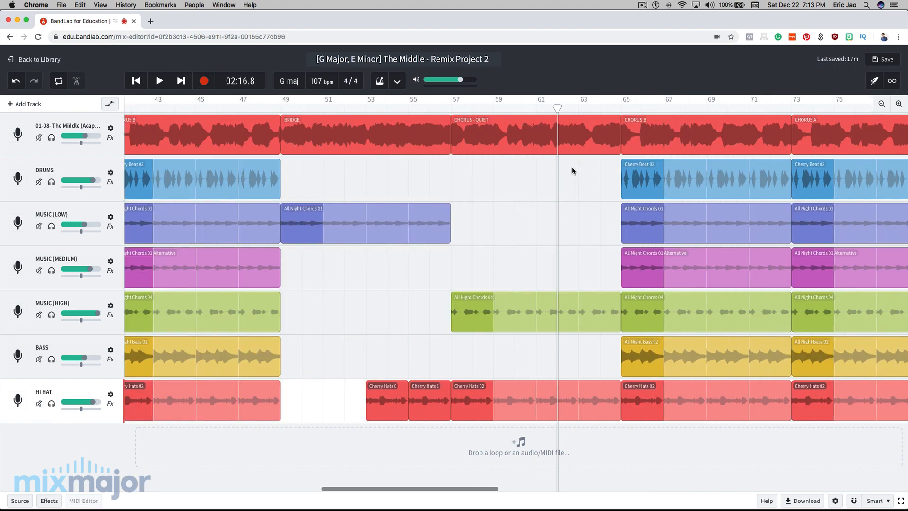
{"action": "key", "text": "super+Right"}
{"action": "left_click", "coordinate": [646, 105]}
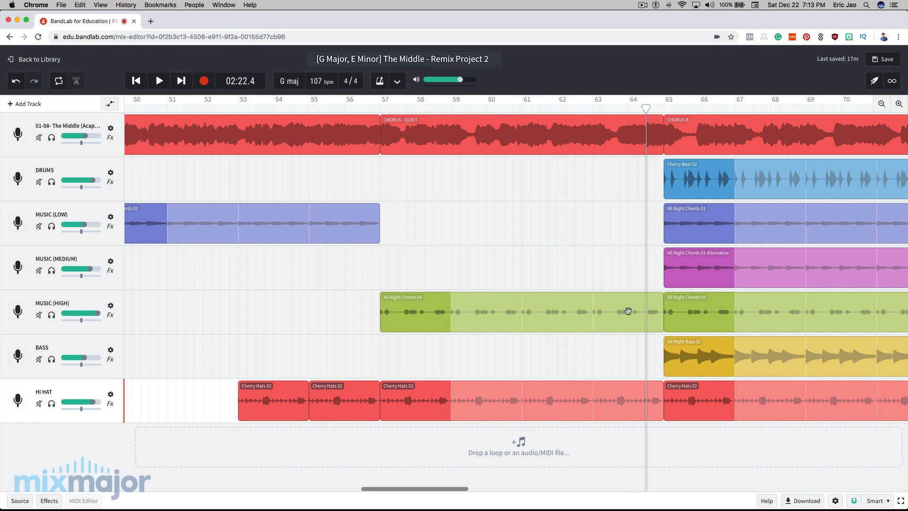
{"action": "left_click_drag", "start_coordinate": [662, 400], "coordinate": [645, 400]}
{"action": "left_click_drag", "start_coordinate": [662, 308], "coordinate": [645, 300]}
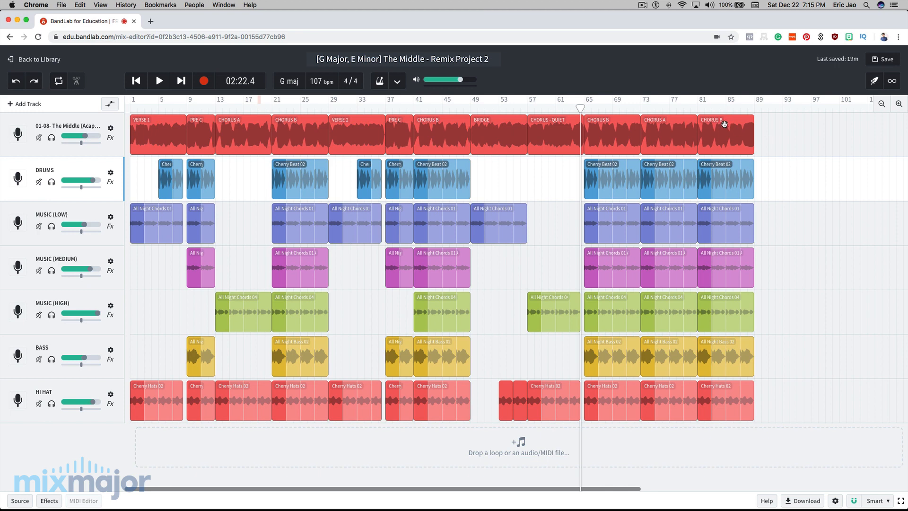
Step: Delete the DRUMS, MUSIC (HIGH) and BASS loops under the last CHORUS B and shorten its HI HAT loop to bar 85
{"action": "left_click", "coordinate": [737, 176]}
{"action": "key", "text": "Delete"}
{"action": "left_click", "coordinate": [745, 299]}
{"action": "key", "text": "Delete"}
{"action": "left_click", "coordinate": [735, 354]}
{"action": "key", "text": "Delete"}
{"action": "left_click", "coordinate": [725, 387]}
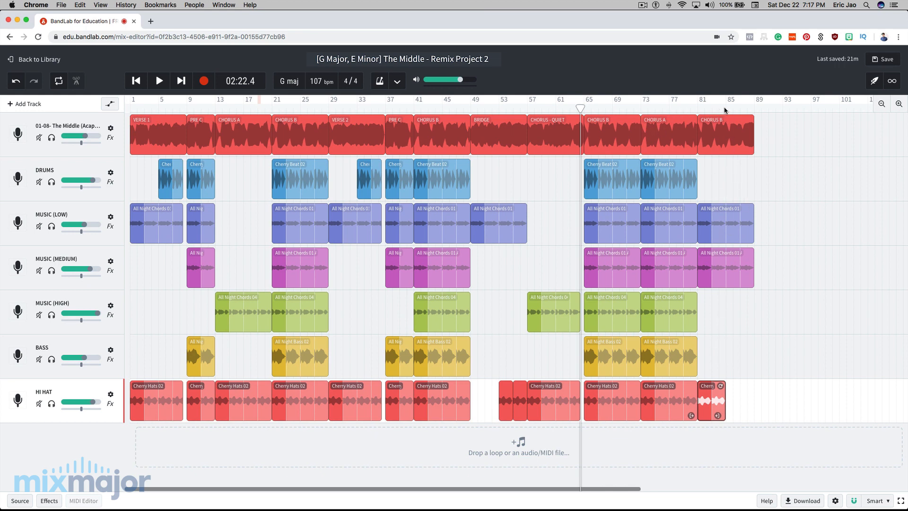
Step: Play back the transition into CHORUS B from about bar 63 and the song's ending from about bar 79
{"action": "left_click_drag", "start_coordinate": [582, 108], "coordinate": [570, 108]}
{"action": "key", "text": "space"}
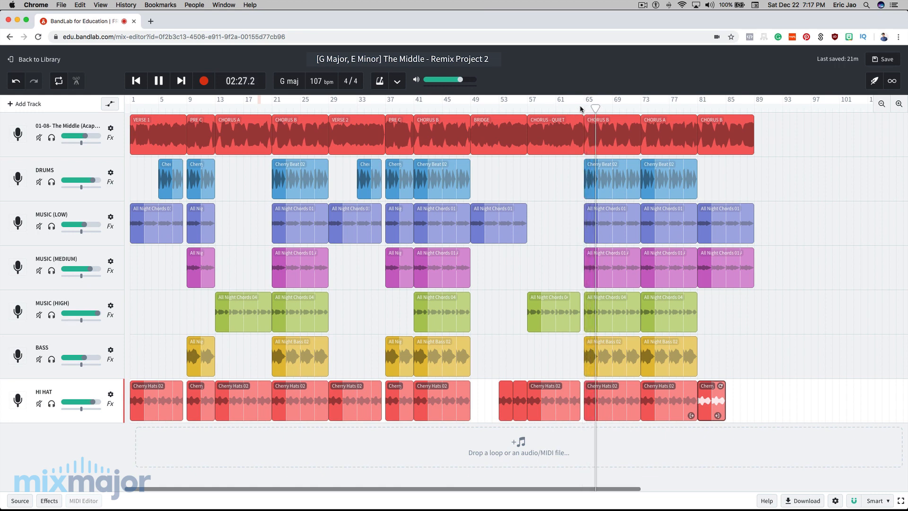
{"action": "left_click", "coordinate": [685, 105]}
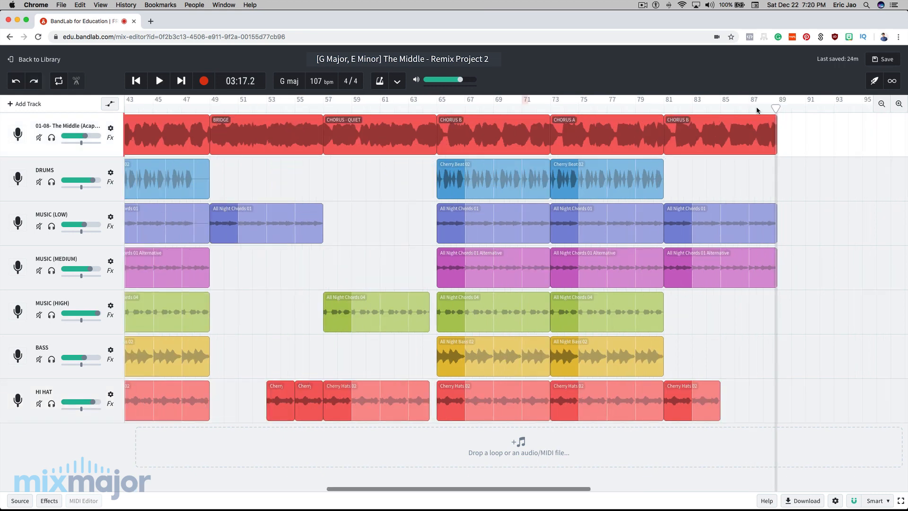
Step: Shorten the acapella's last CHORUS B region by about half a bar and play back the ending from about bar 85
{"action": "left_click", "coordinate": [758, 136]}
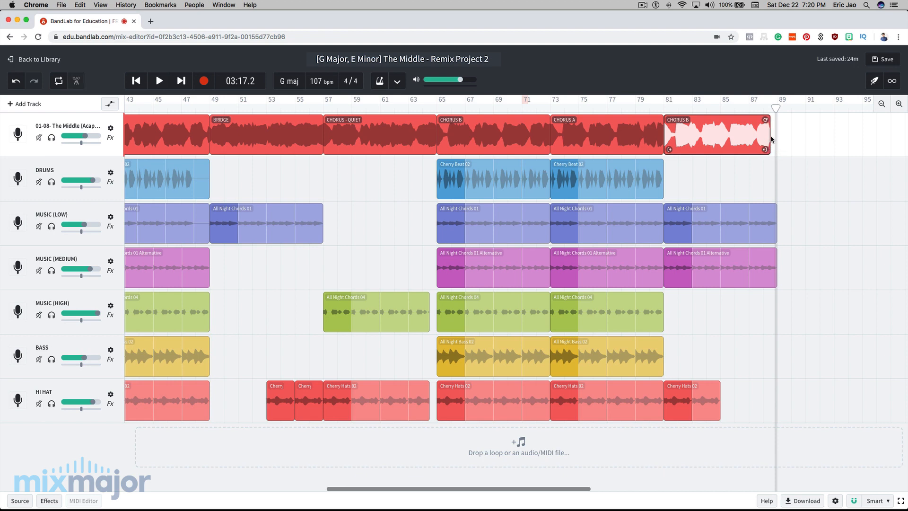
{"action": "left_click", "coordinate": [724, 107]}
{"action": "key", "text": "space"}
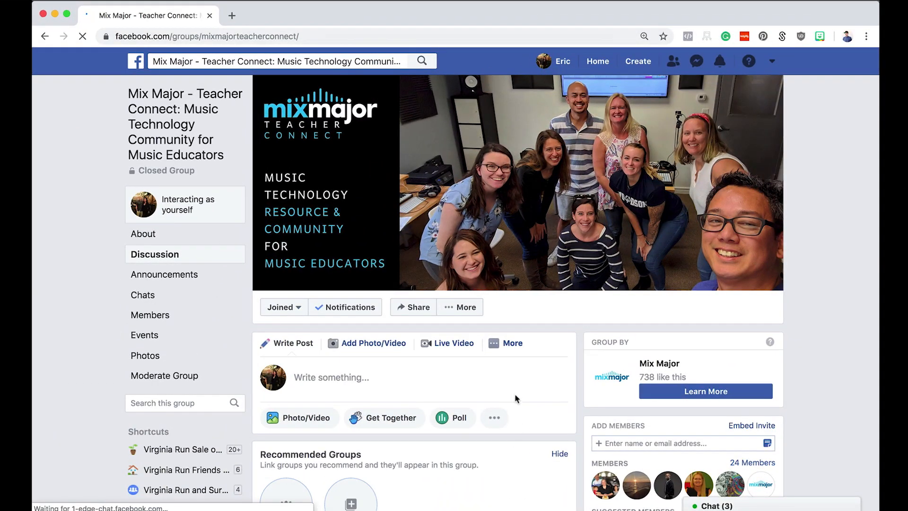
Step: In the Mix Major - Teacher Connect Facebook group, open and read the comments on the music technology poll
{"action": "scroll", "coordinate": [515, 399], "scroll_direction": "down", "scroll_amount": 10}
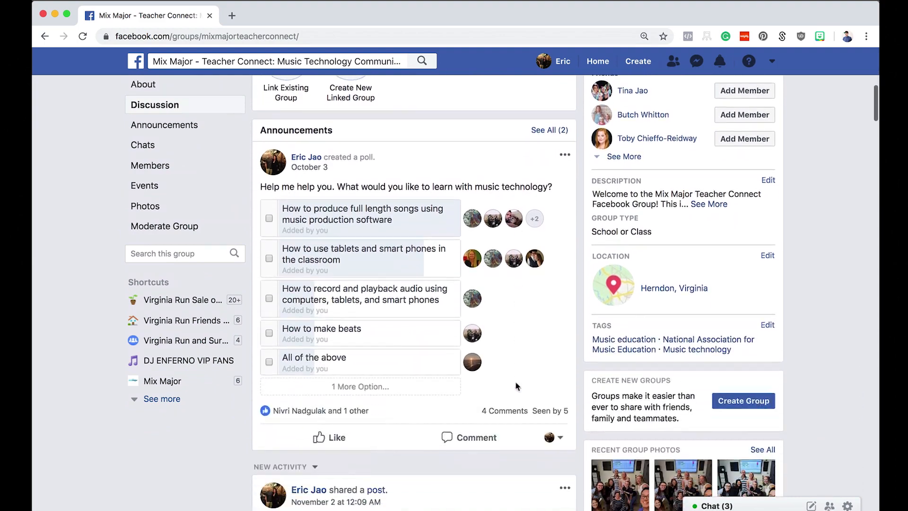
{"action": "left_click", "coordinate": [504, 411]}
{"action": "scroll", "coordinate": [552, 351], "scroll_direction": "down", "scroll_amount": 3}
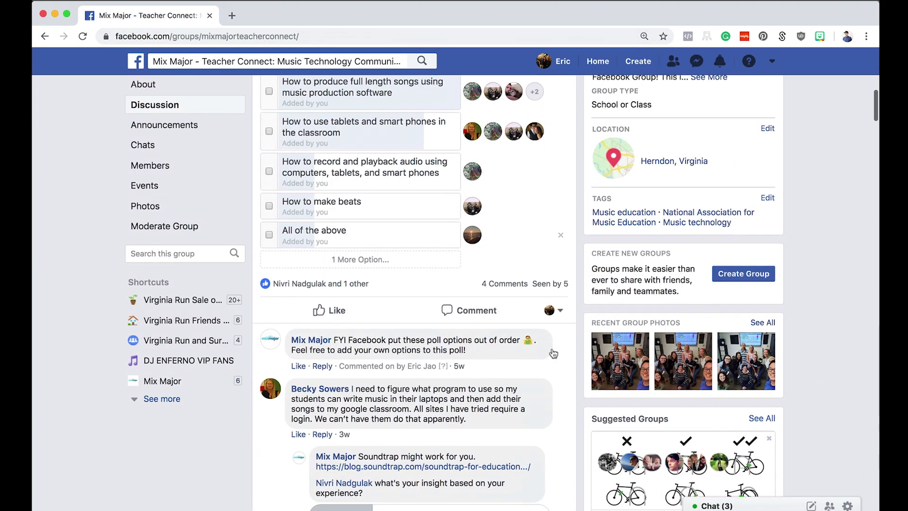
{"action": "scroll", "coordinate": [553, 352], "scroll_direction": "down", "scroll_amount": 1}
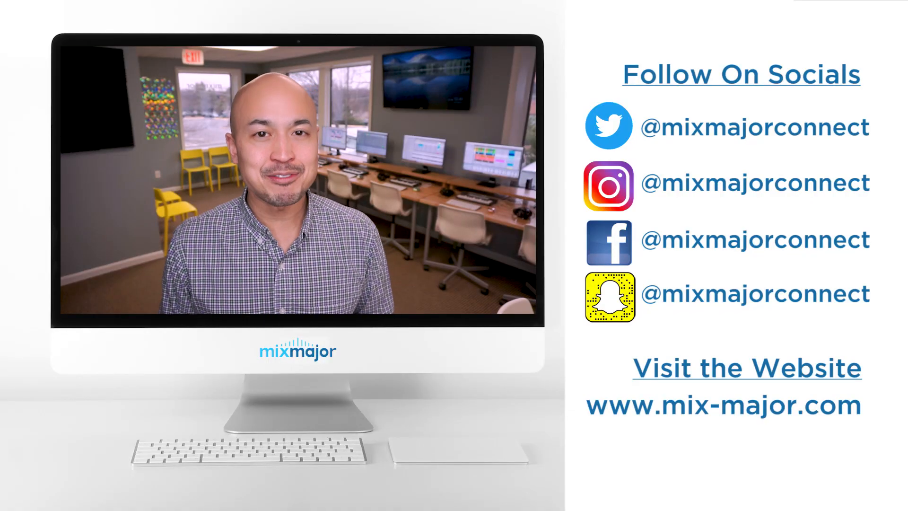